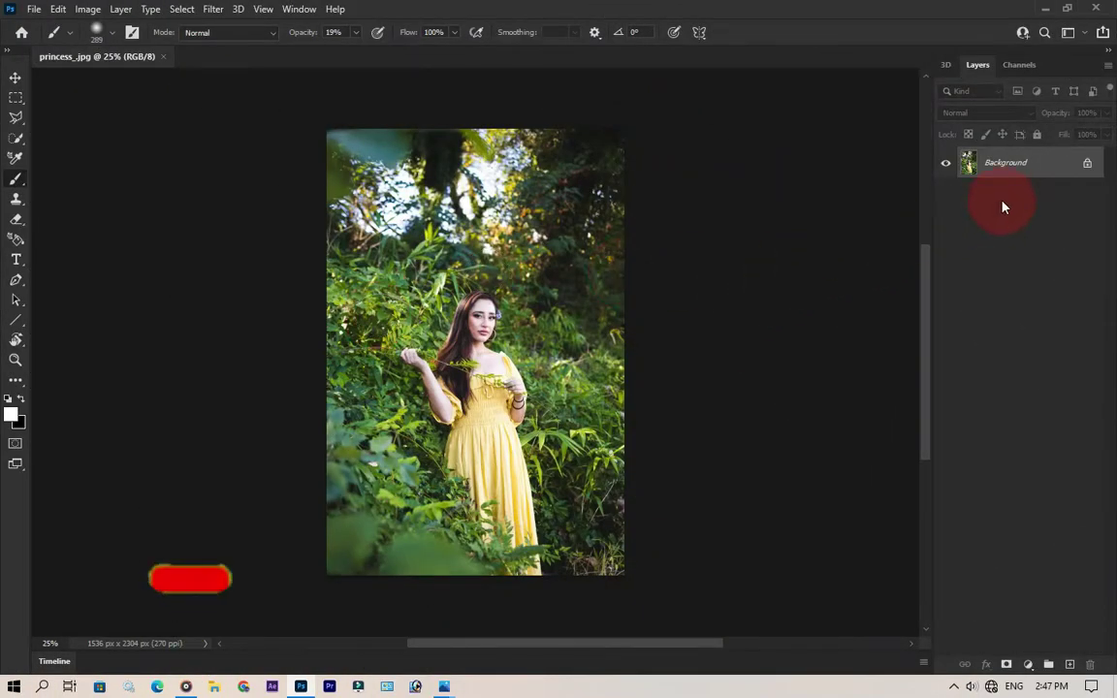
Duplicate the Background layer into a new 'Background copy' layer.
right_click(1017, 167)
left_click(1018, 192)
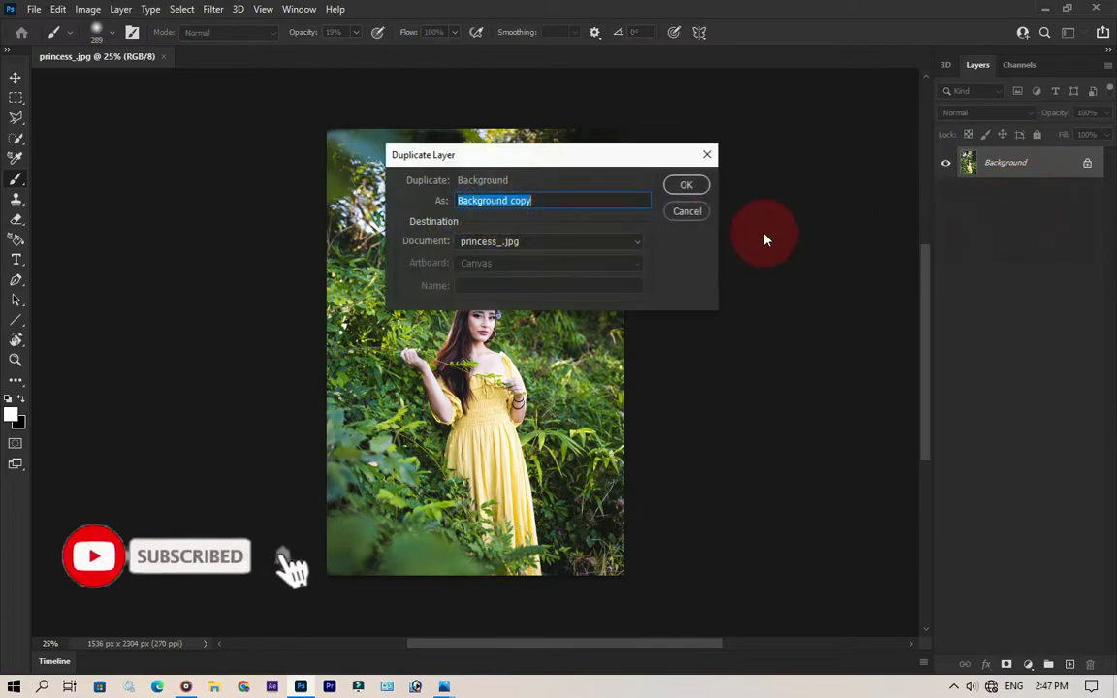
left_click(686, 185)
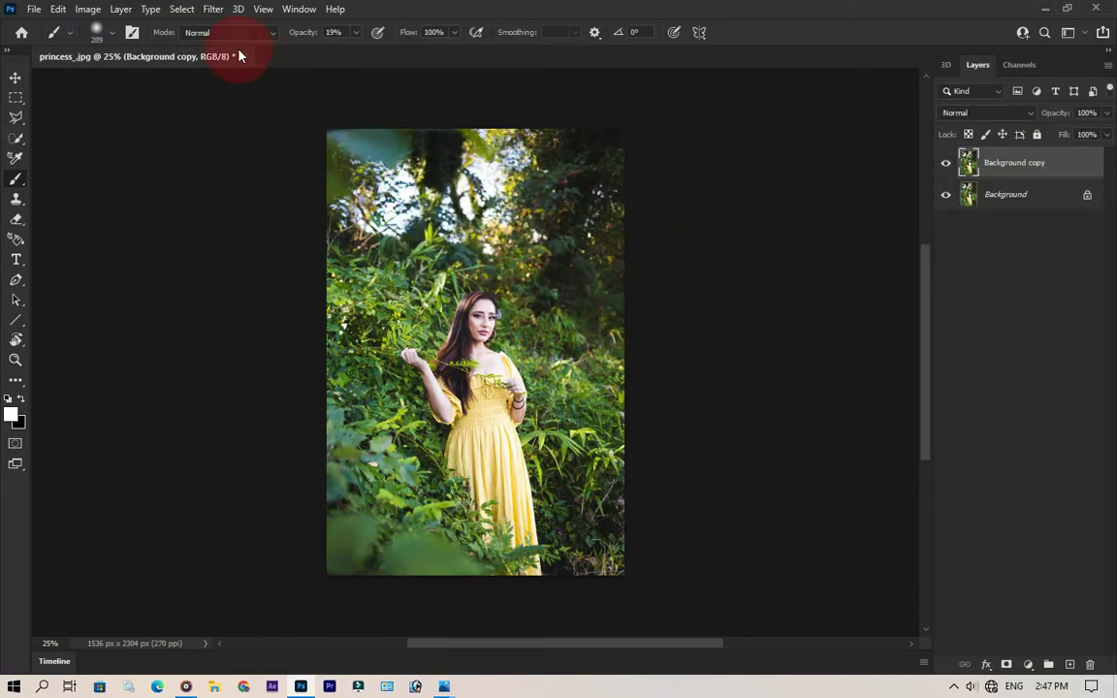
Open the Camera Raw Filter on the copy and set Exposure to -0.10.
left_click(214, 9)
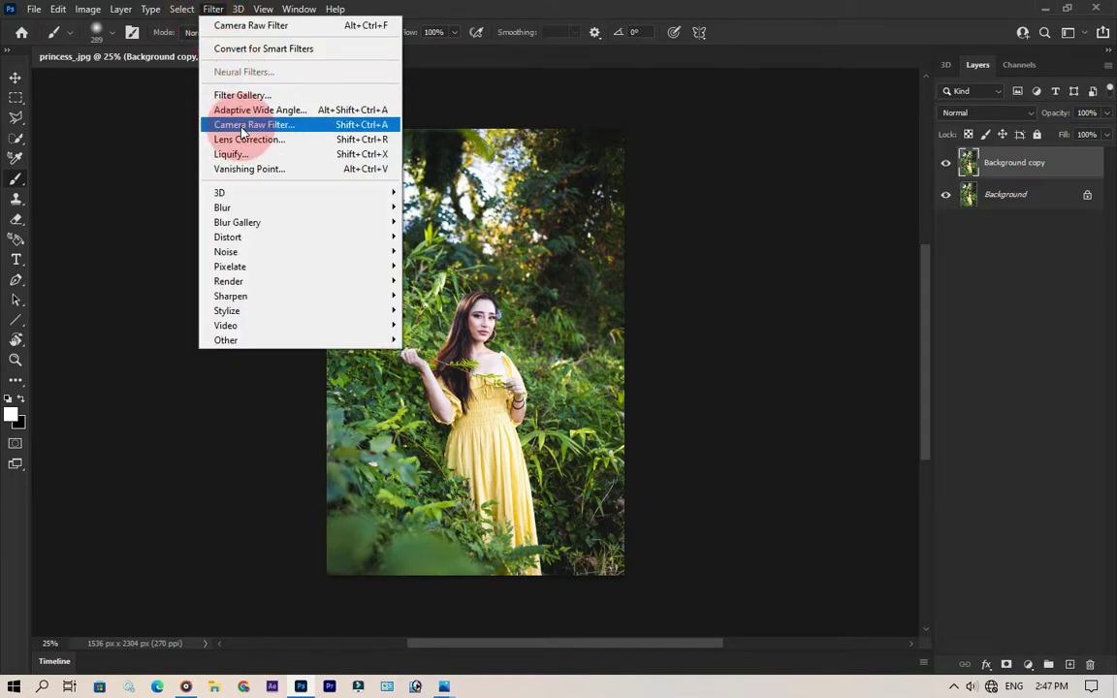
left_click(242, 119)
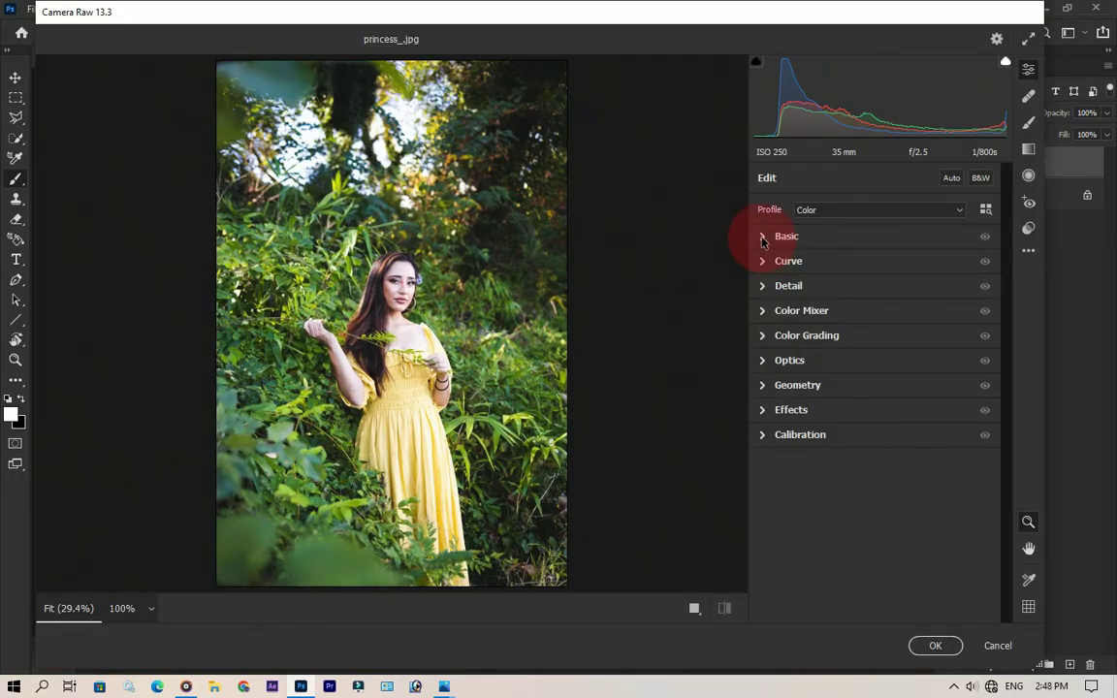
left_click(766, 237)
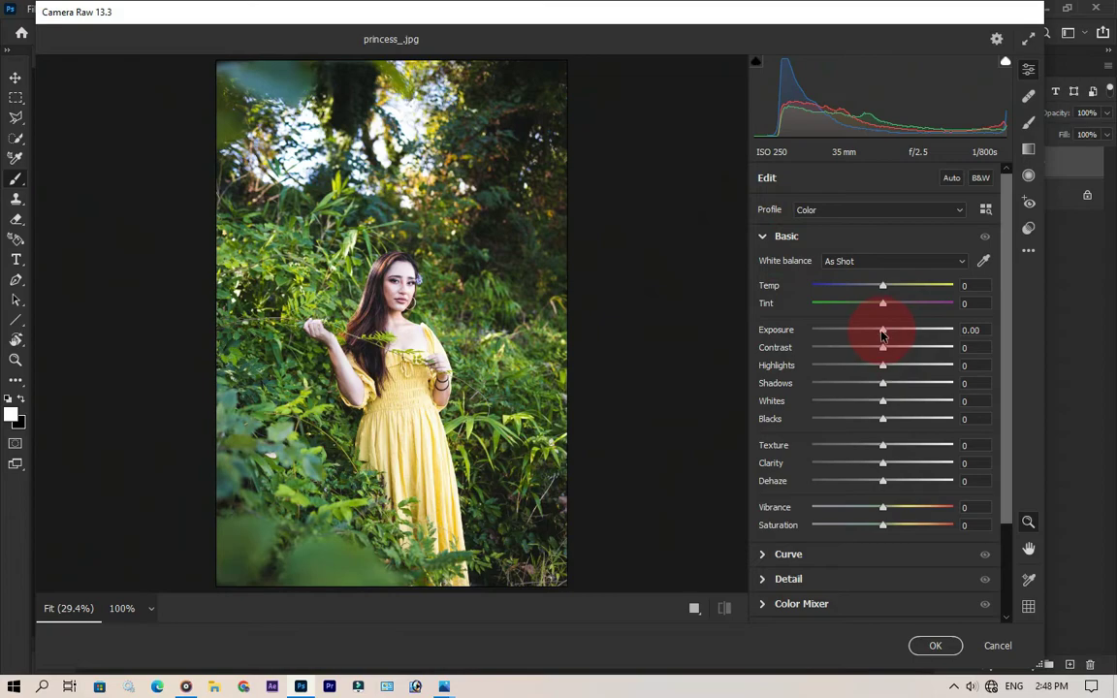
left_click_drag(883, 335, 881, 335)
left_click(987, 330)
type("-0.")
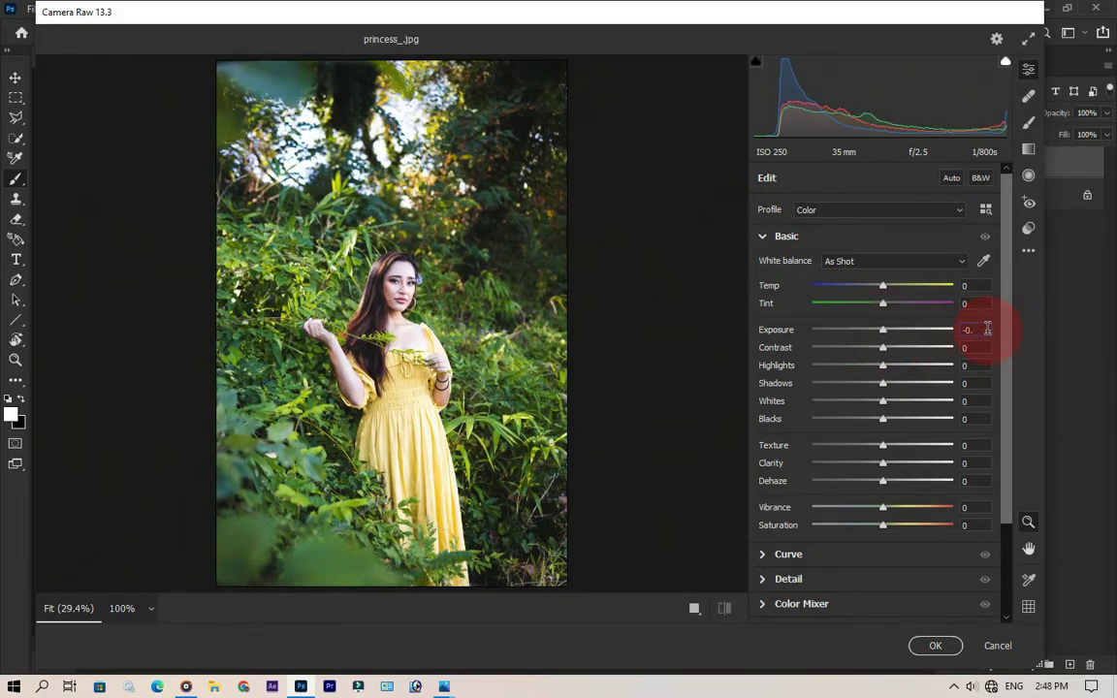
key("Up")
key("Up")
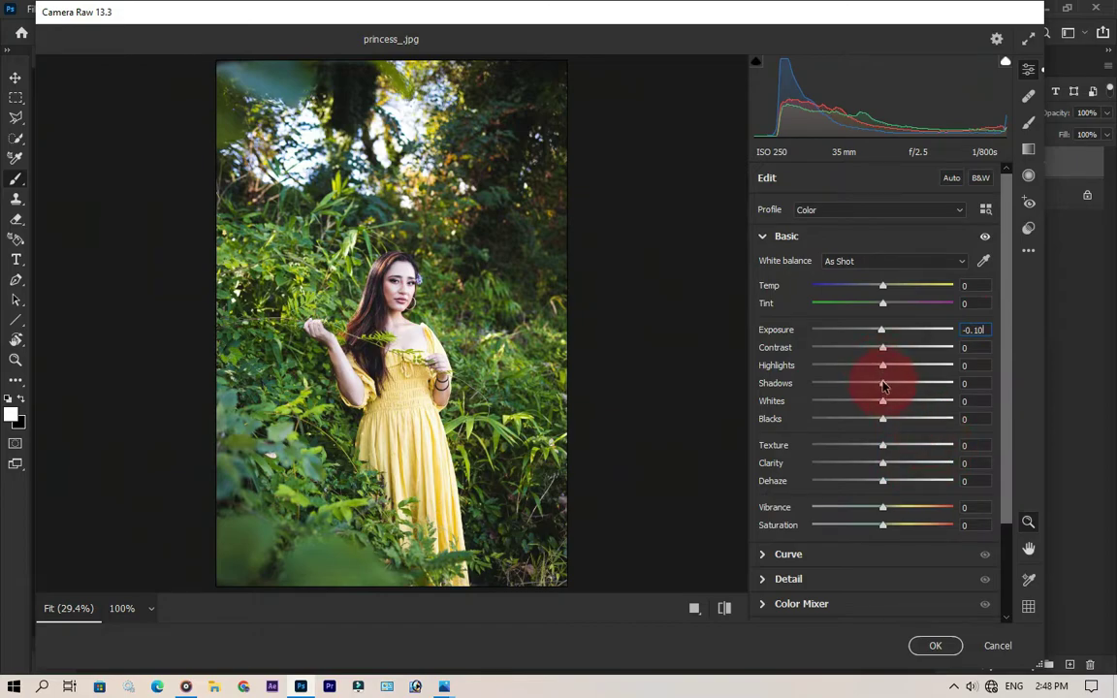
Set Highlights -10, Clarity +5 and Blacks 10 in the Basic panel.
left_click(971, 366)
type("-1")
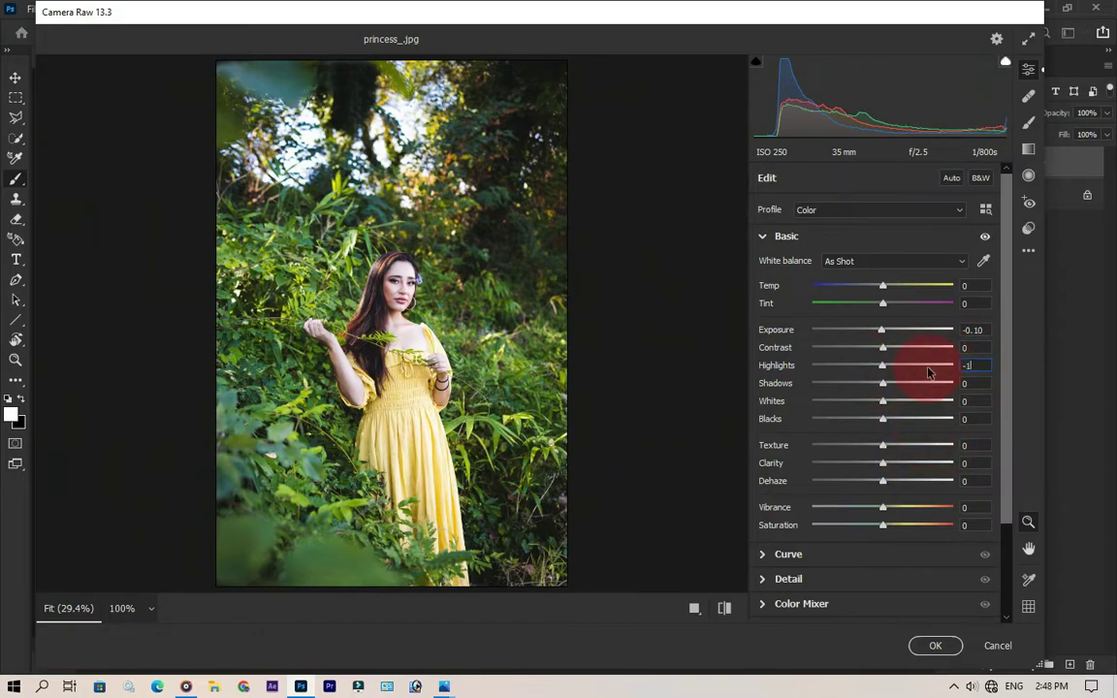
type("0")
left_click(973, 462)
type("5")
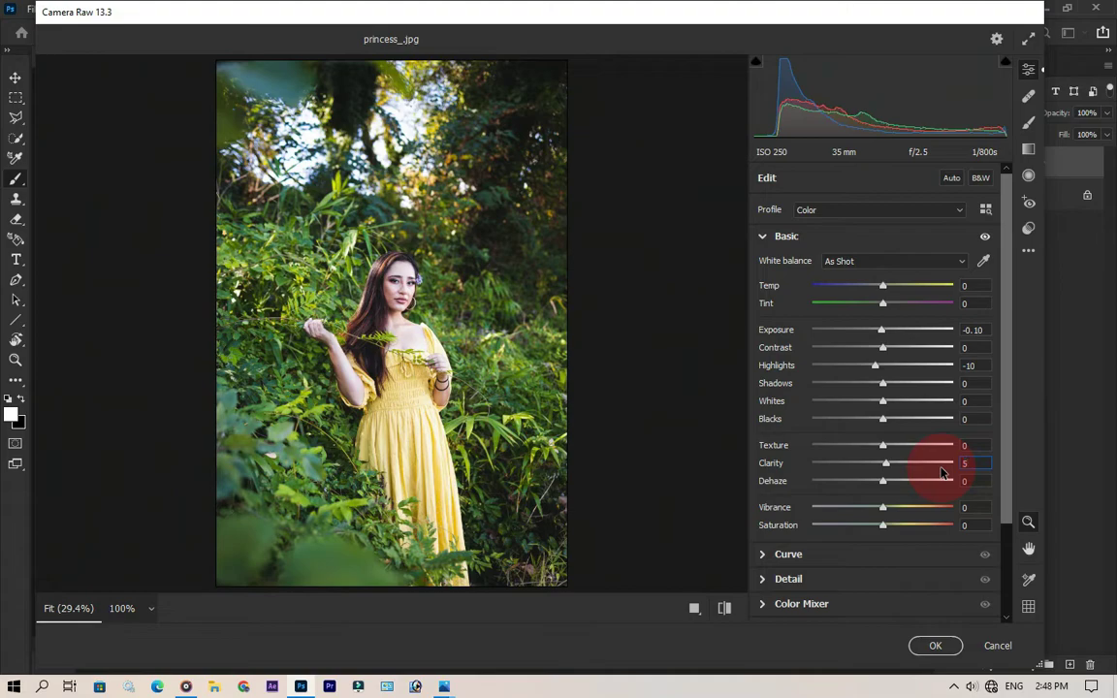
left_click_drag(883, 419, 872, 419)
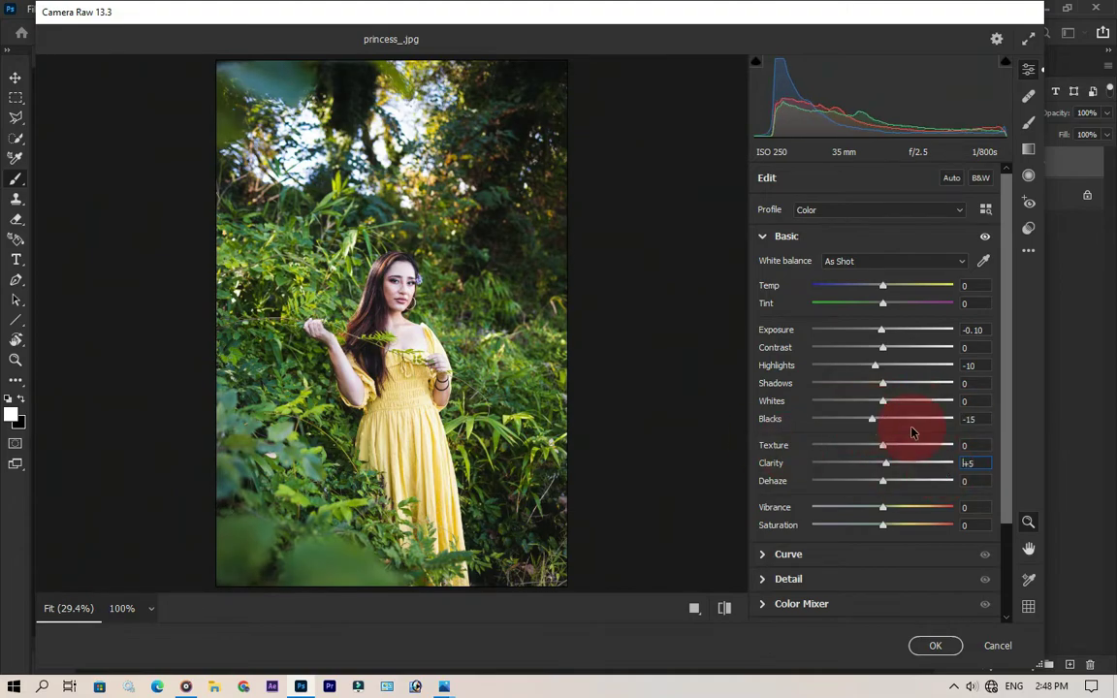
left_click(973, 419)
type("28")
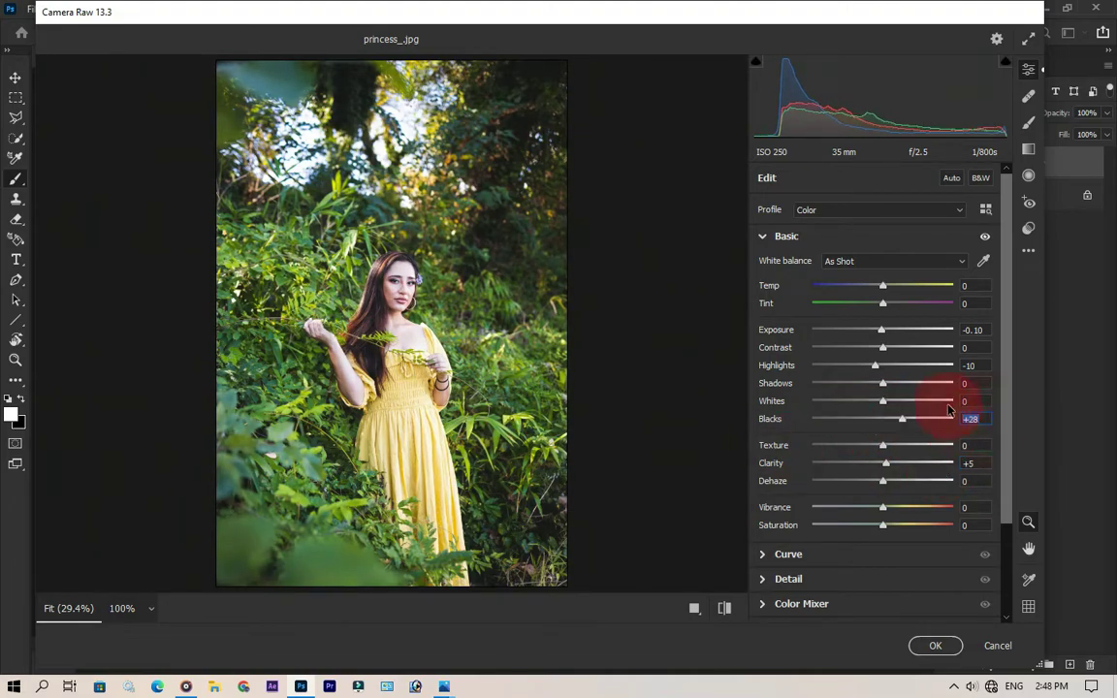
type("10")
scroll(885, 369, "down", 3)
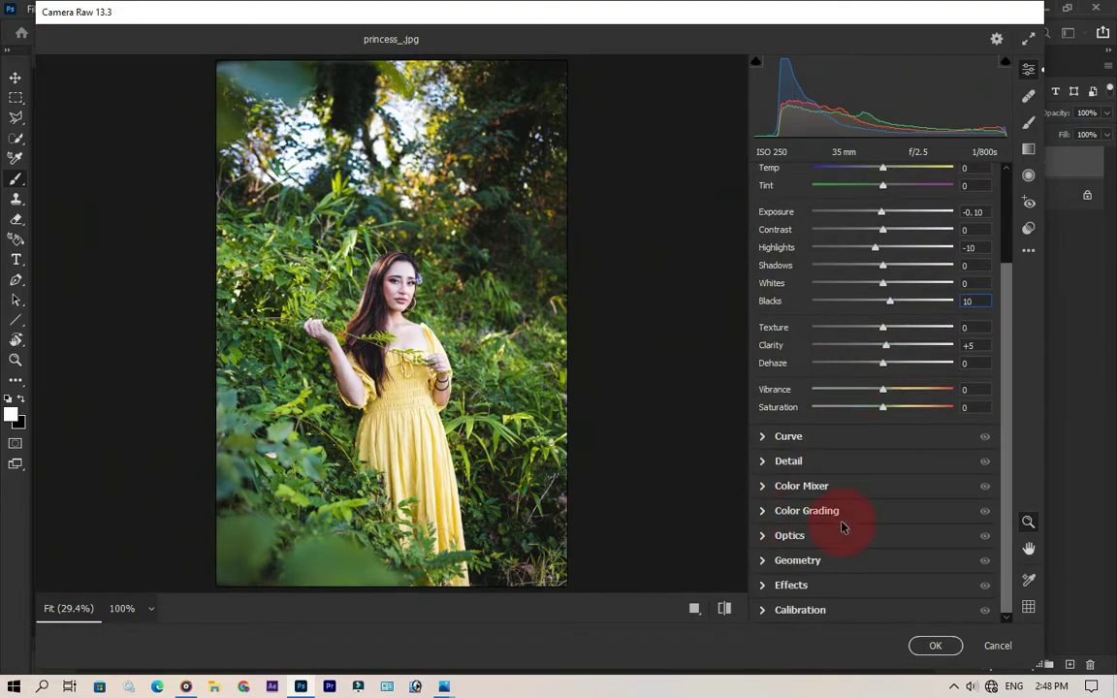
Shift Color Mixer hues: Oranges +100, Greens -100, Aquas +100, Blues -100.
left_click(799, 486)
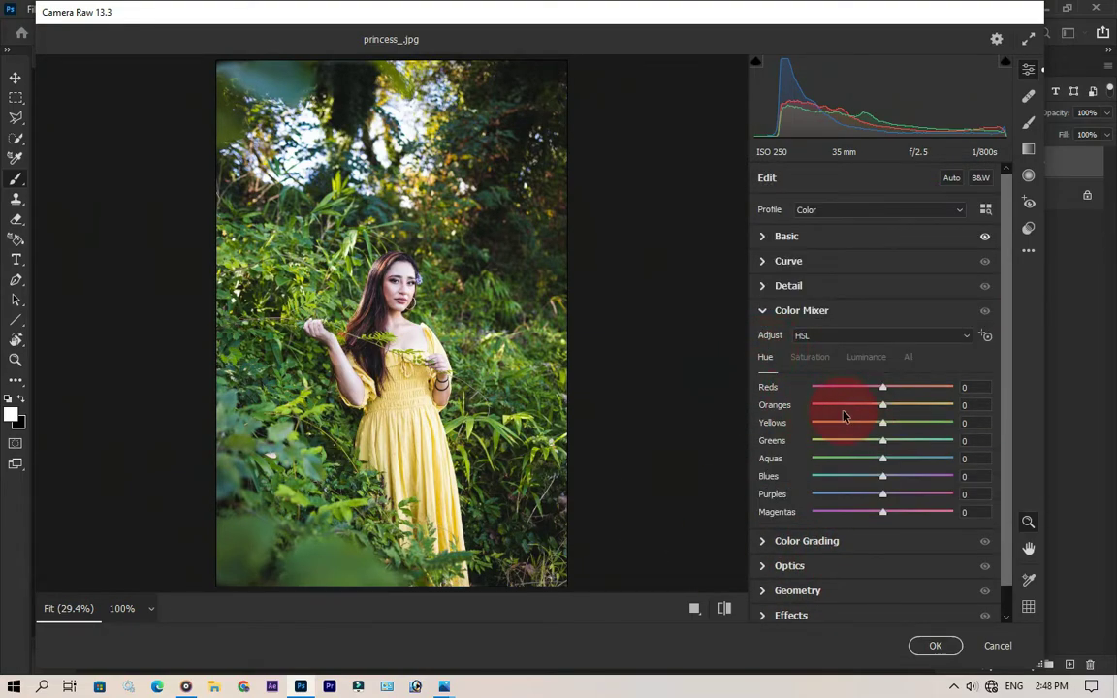
left_click_drag(883, 441, 776, 438)
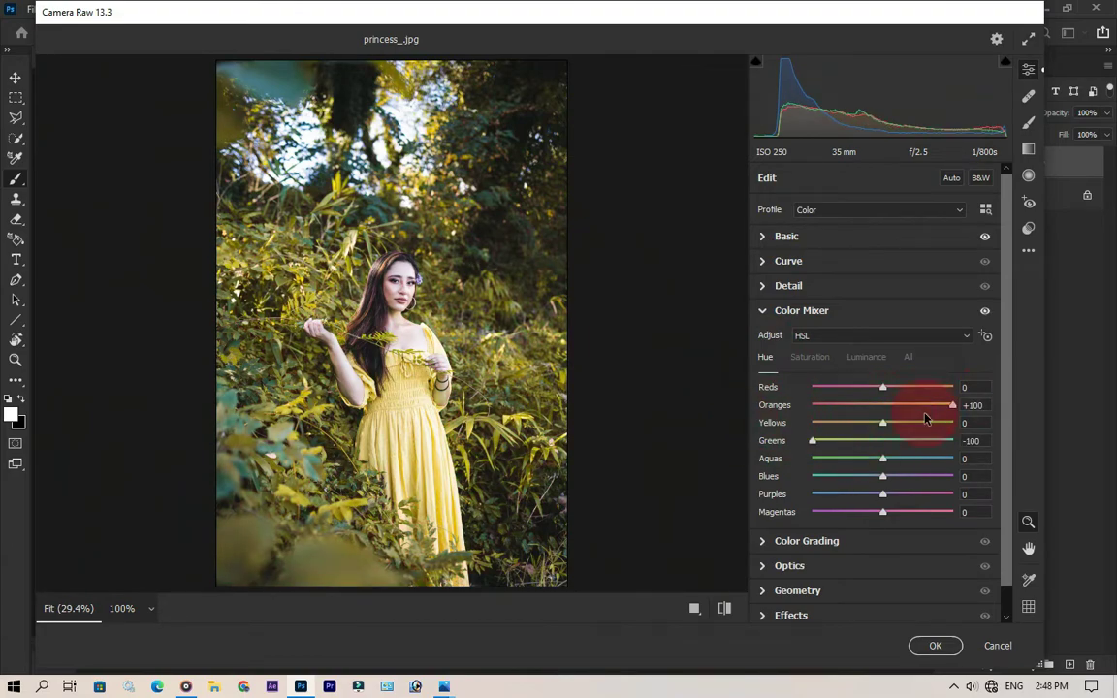
mouse_move(882, 459)
left_mouse_down()
mouse_move(954, 458)
mouse_move(856, 476)
left_mouse_up()
left_click_drag(776, 482, 774, 354)
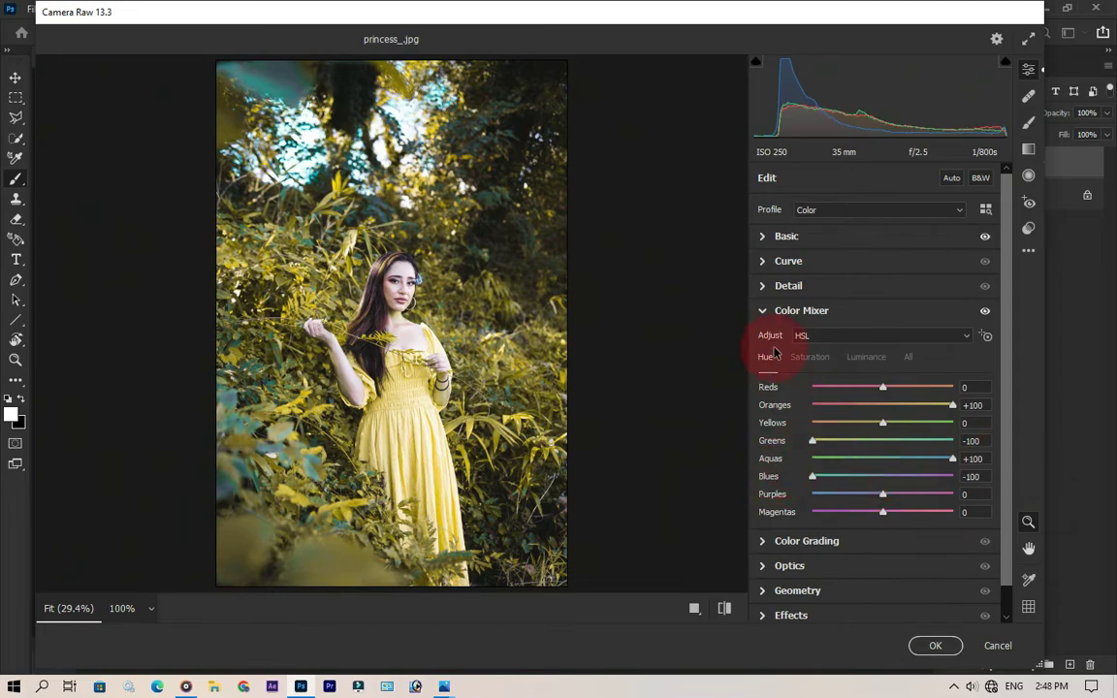
Set Color Mixer saturation to Greens +52 and Aquas +100.
left_click(805, 359)
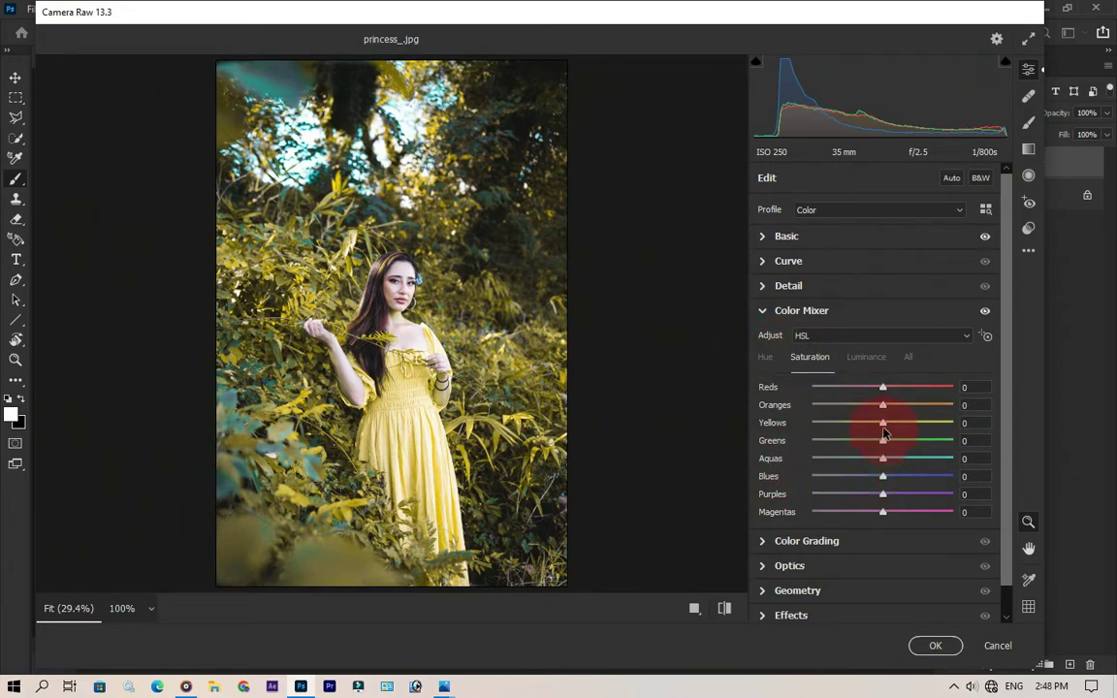
left_click_drag(882, 442, 1027, 446)
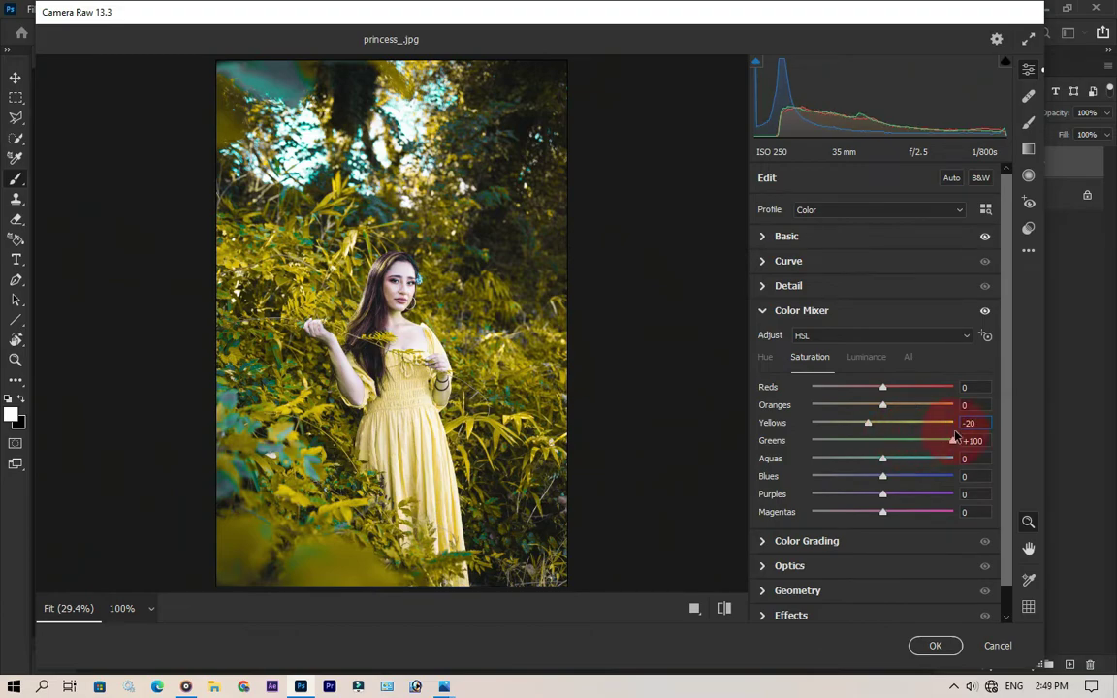
left_click_drag(955, 438, 924, 449)
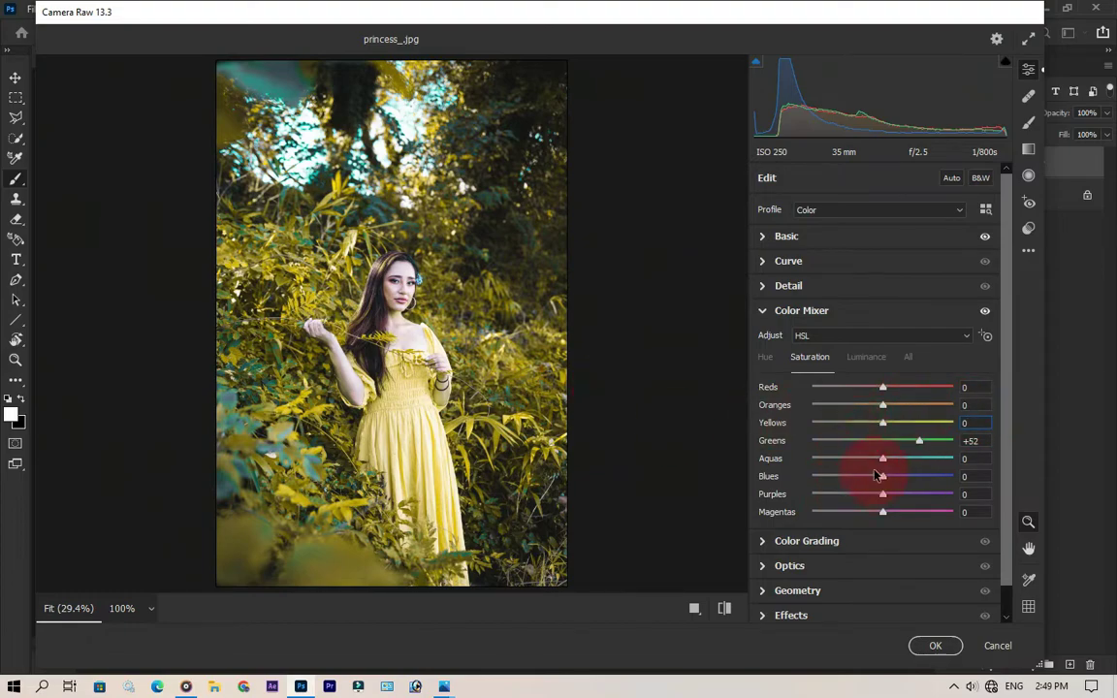
left_click_drag(907, 457, 909, 474)
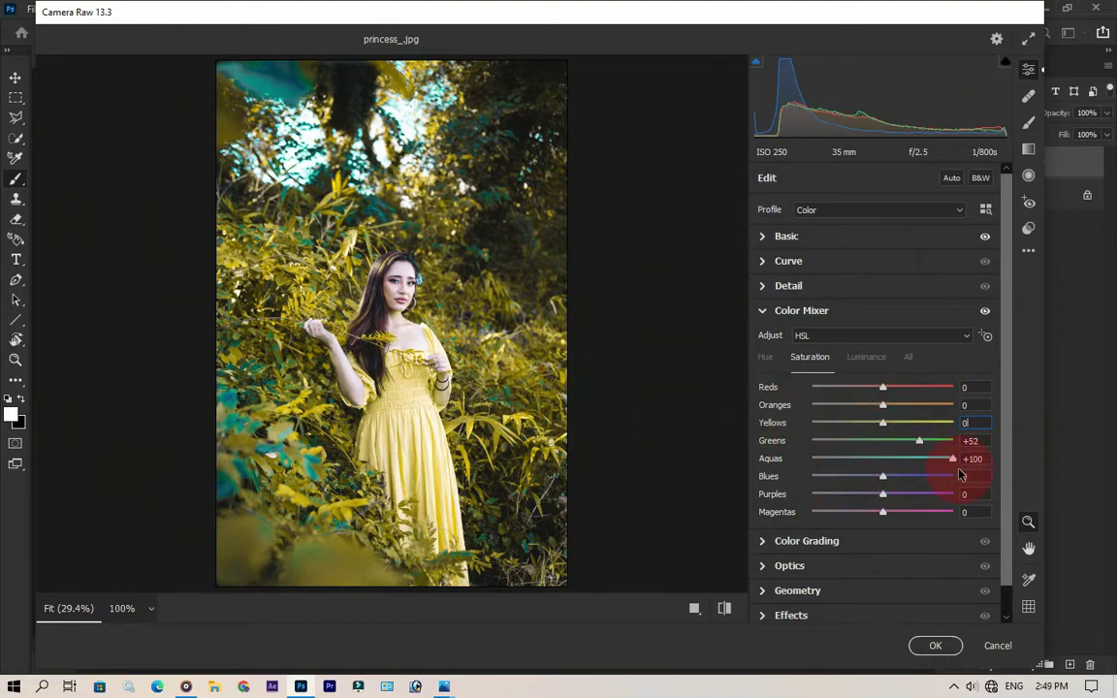
Add a -40 vignette, set Green Primary hue to -20, and apply Camera Raw.
scroll(823, 582, "down", 1)
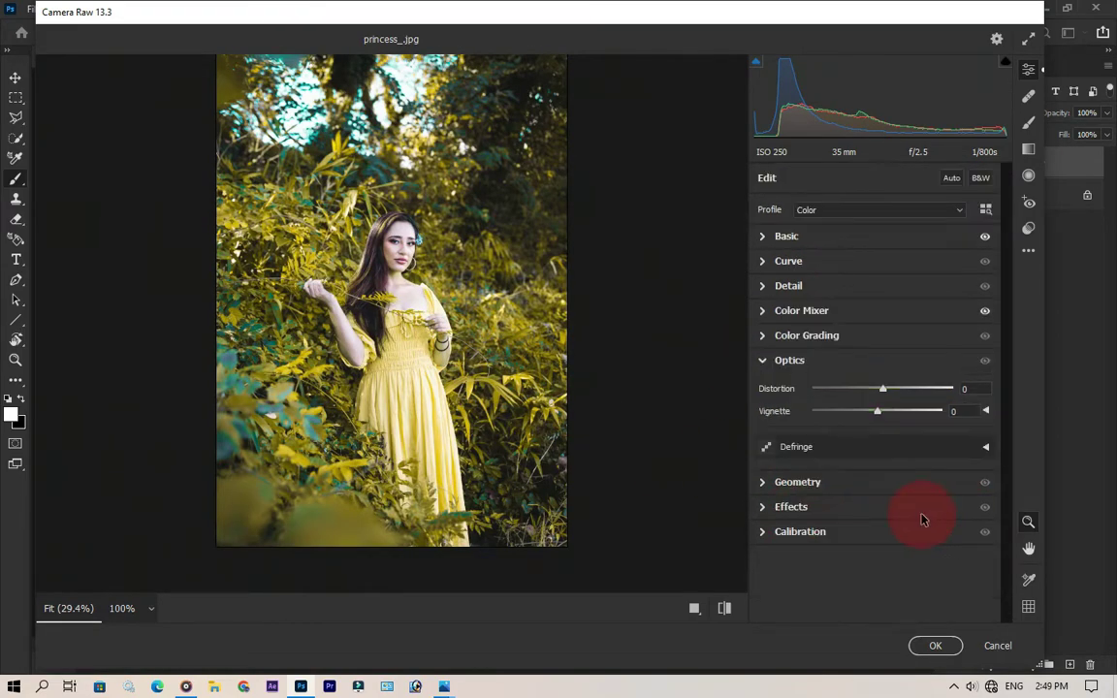
left_click_drag(876, 413, 849, 414)
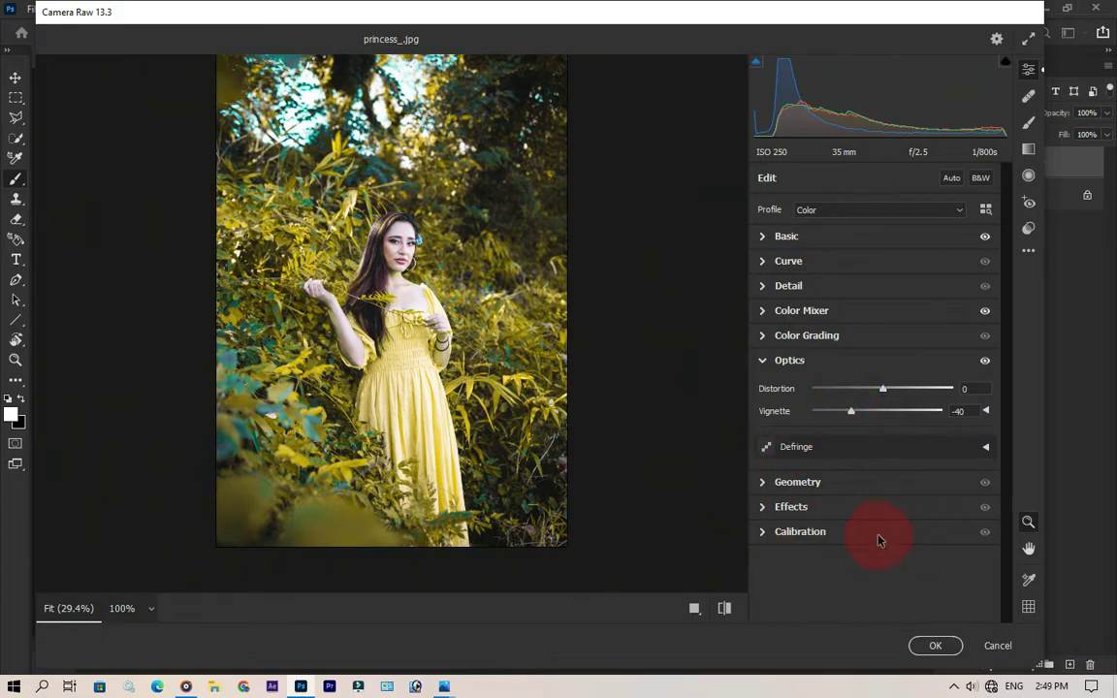
left_click(805, 533)
type("-")
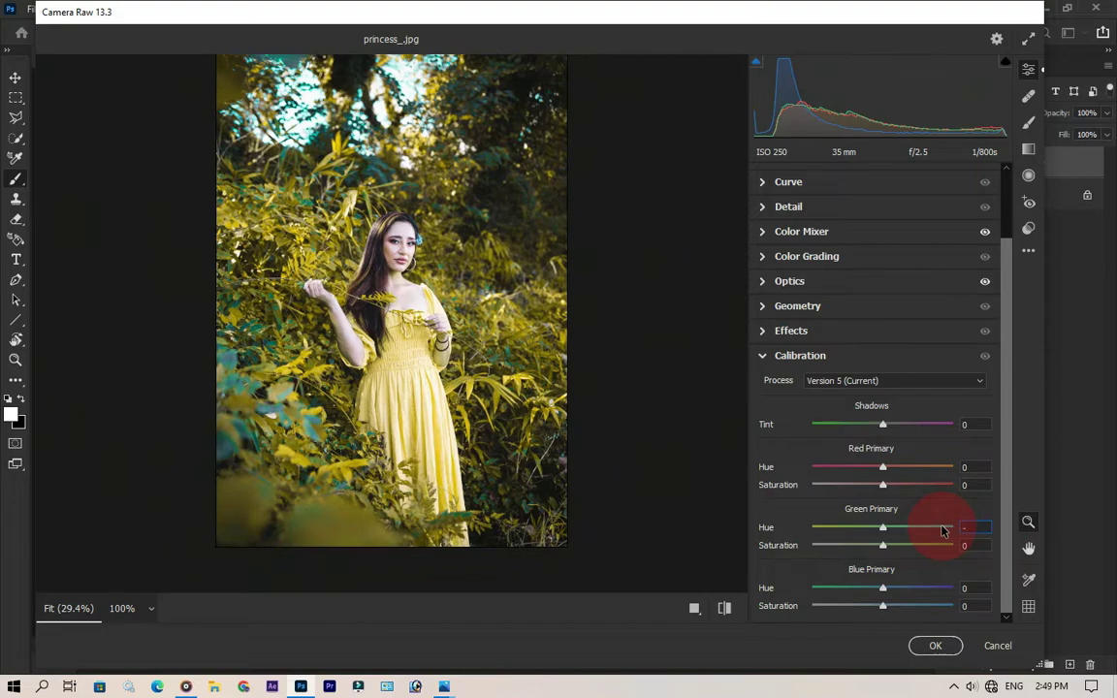
type("20")
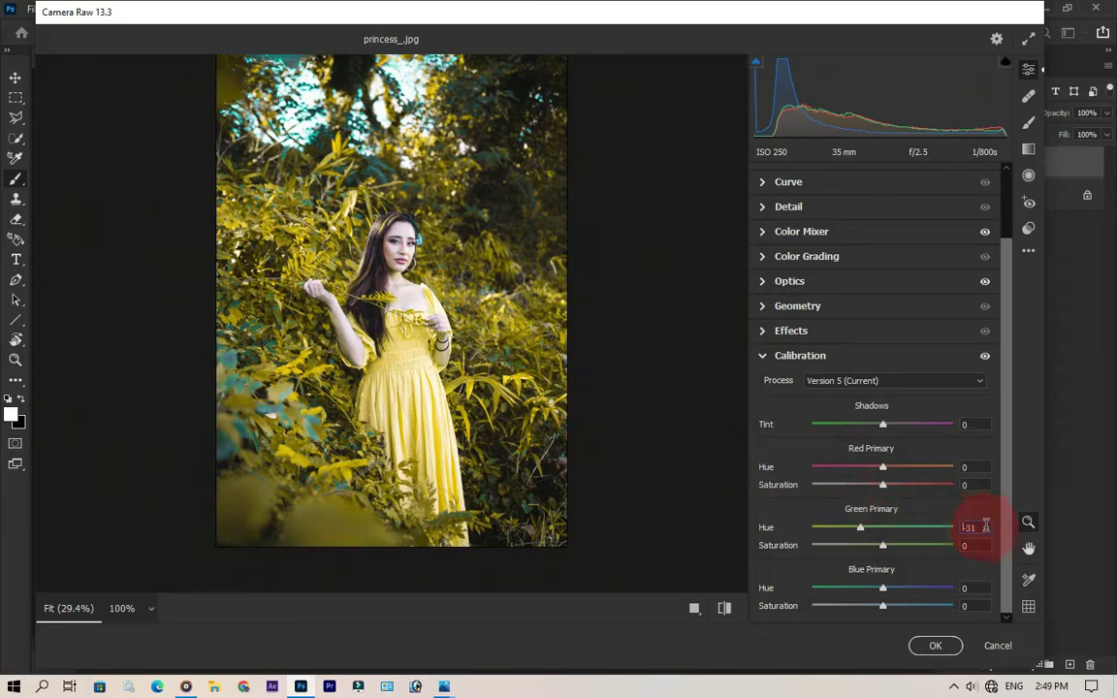
key("Return")
type("-20")
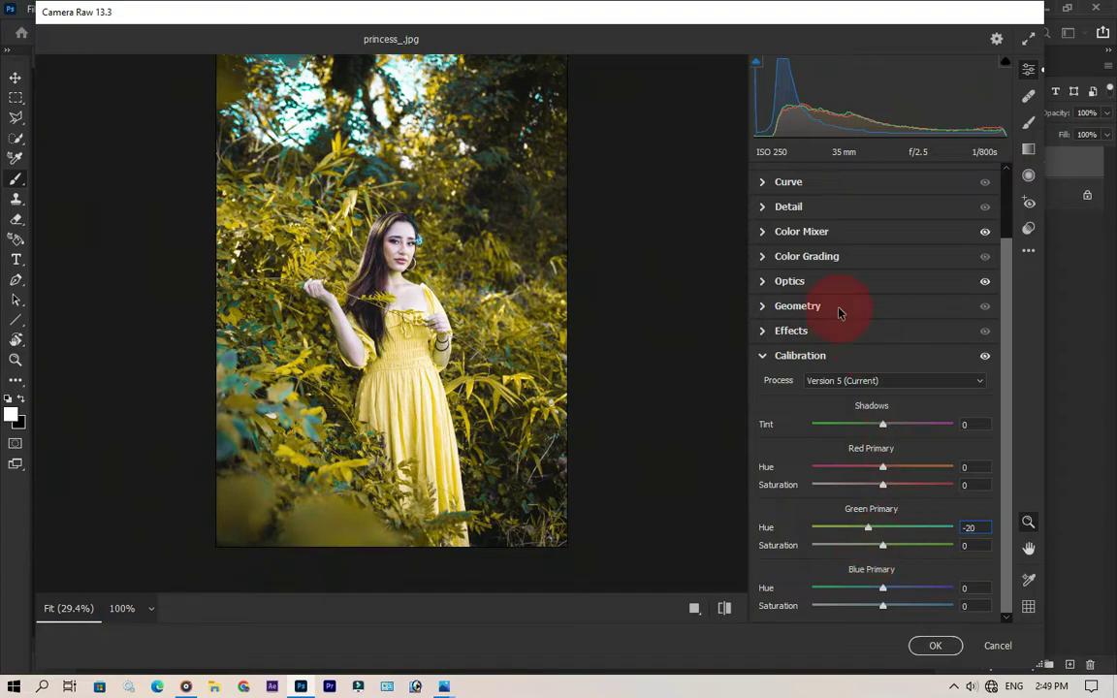
left_click(933, 645)
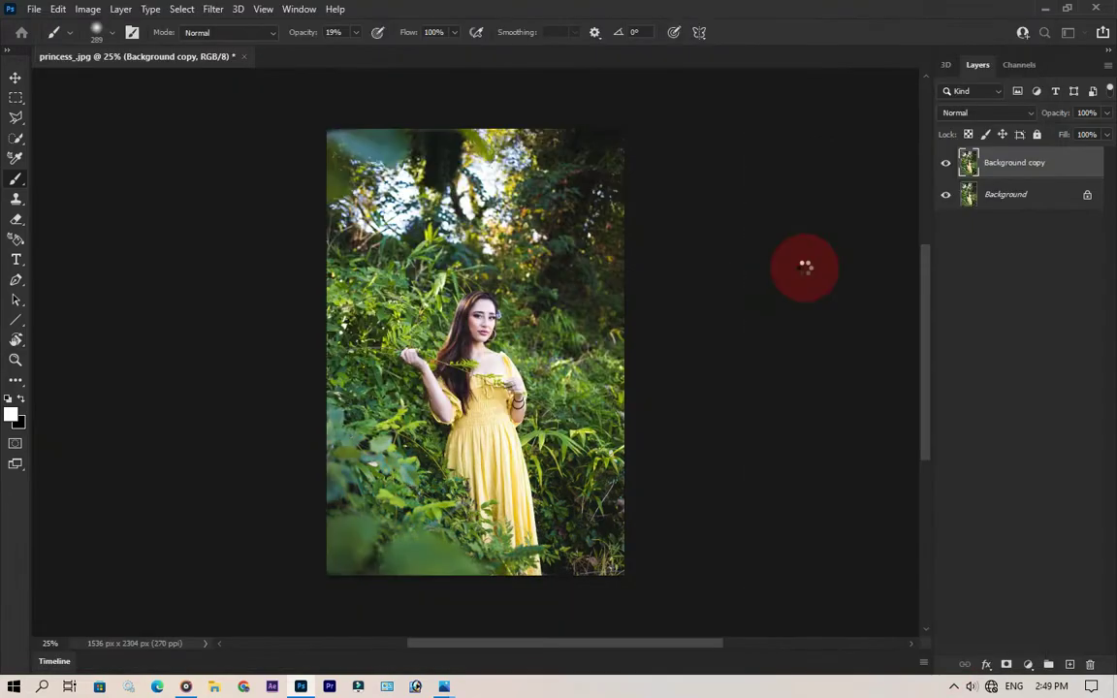
Add a Curves 1 adjustment layer with its highlight point pulled far down.
left_click(947, 163)
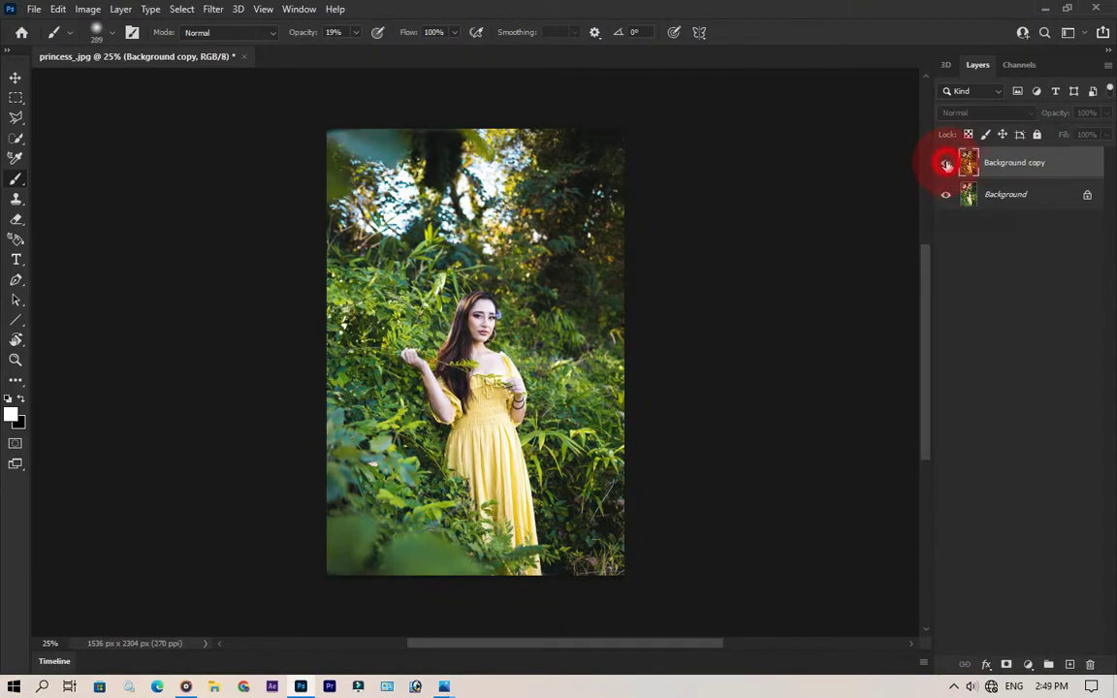
left_click(1030, 662)
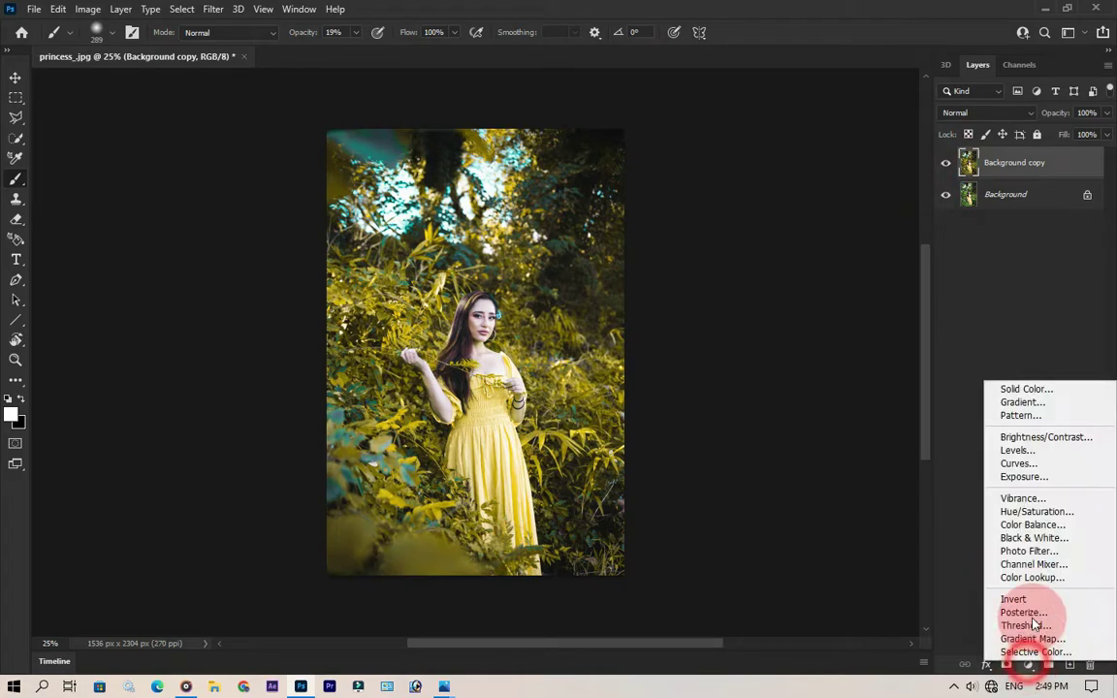
left_click(1042, 466)
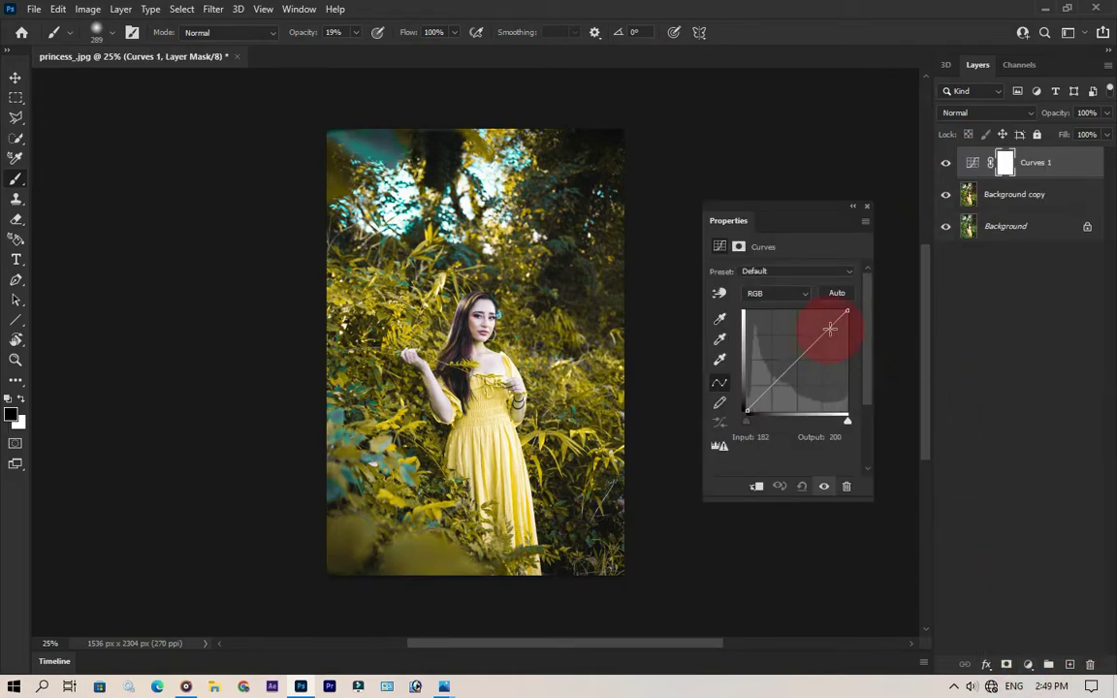
left_click_drag(846, 312, 860, 386)
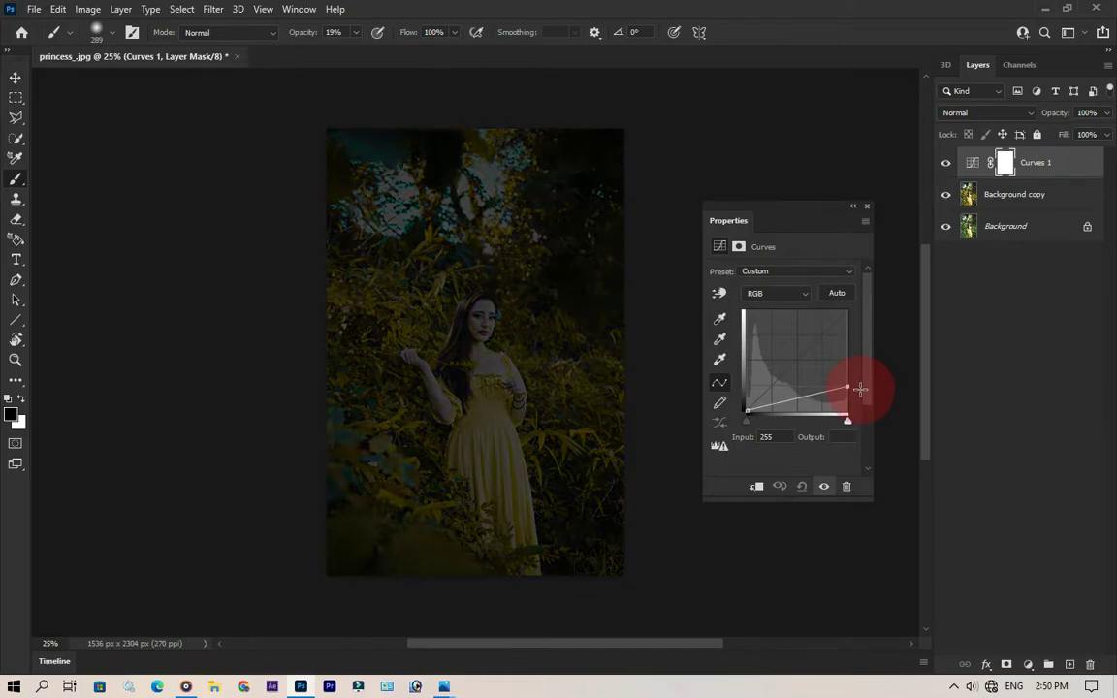
left_click_drag(860, 389, 861, 395)
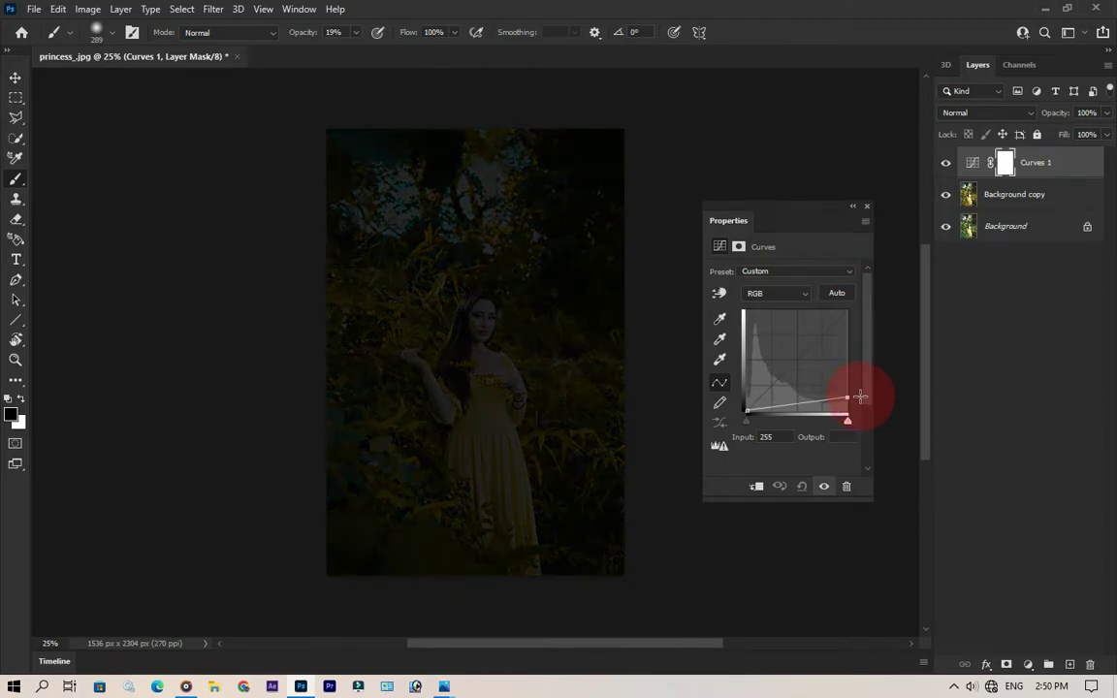
Paint the Curves 1 mask's centre black with a large soft brush at full opacity.
left_click(867, 207)
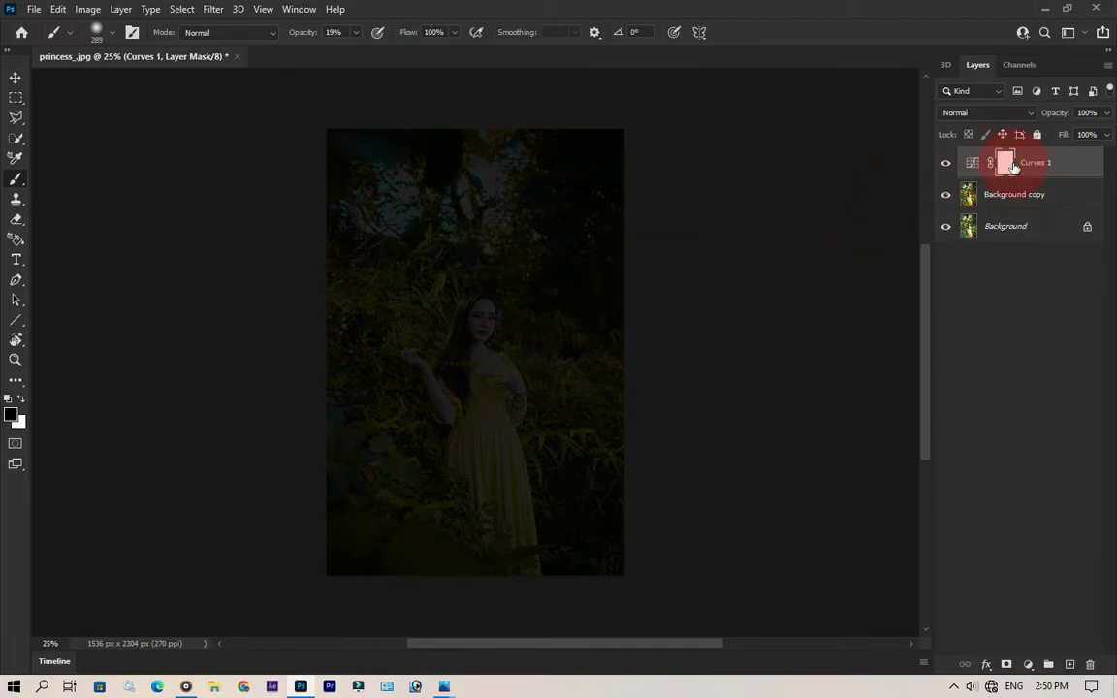
left_click(440, 282)
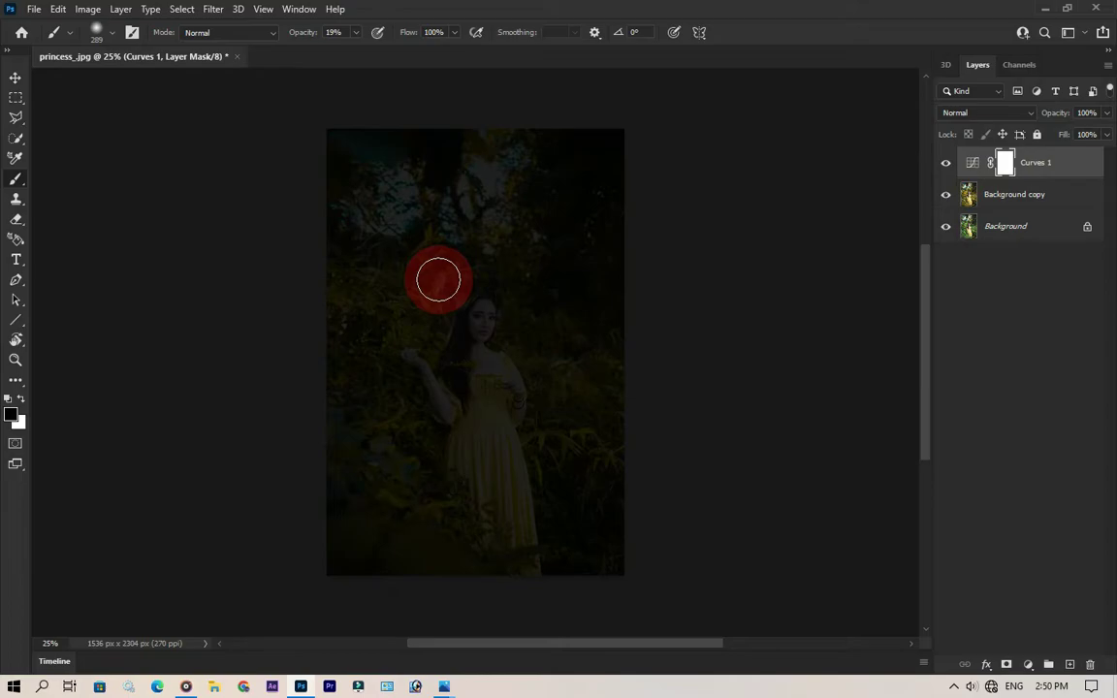
mouse_move(438, 280)
left_mouse_down()
mouse_move(385, 21)
mouse_move(476, 49)
left_mouse_up()
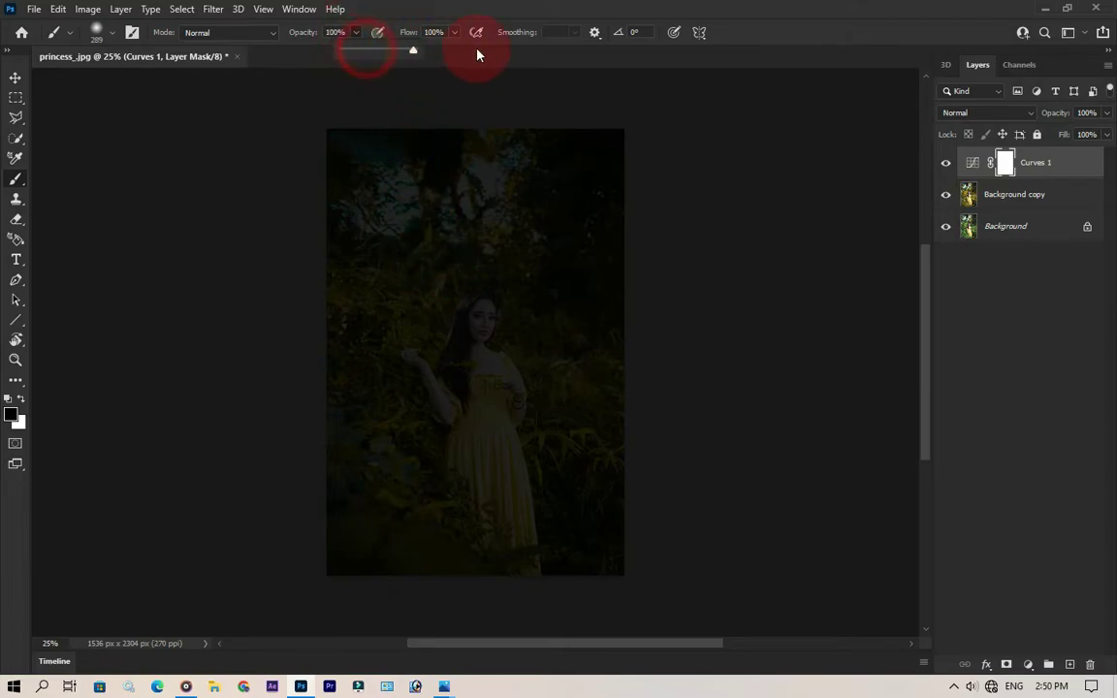
right_click(462, 275)
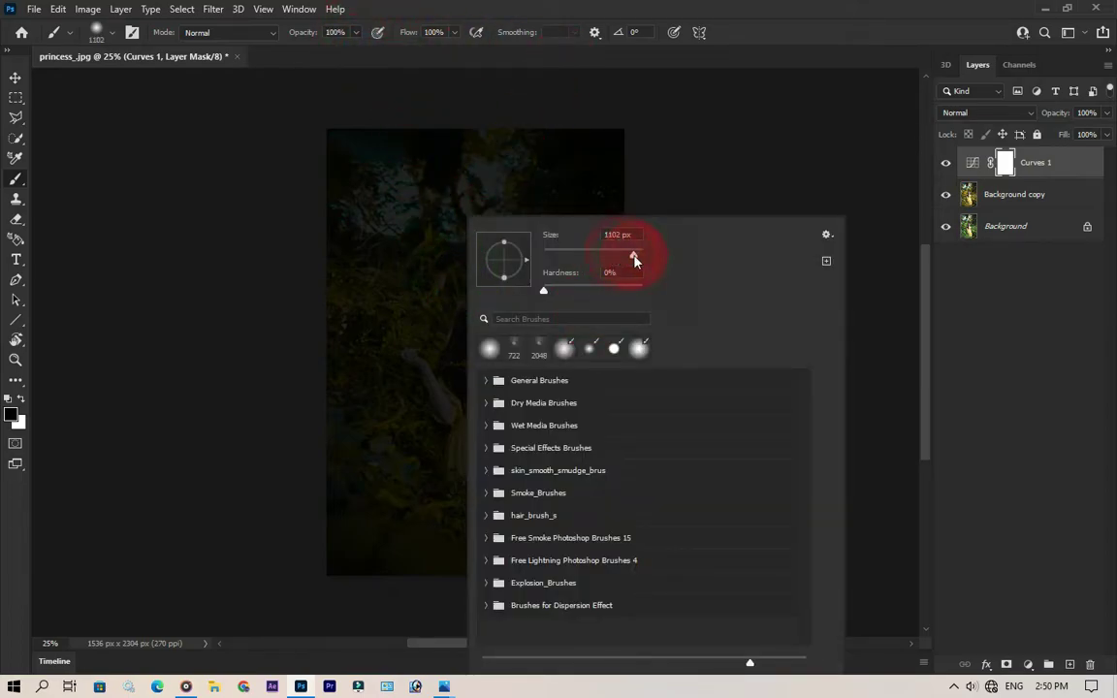
left_click(141, 379)
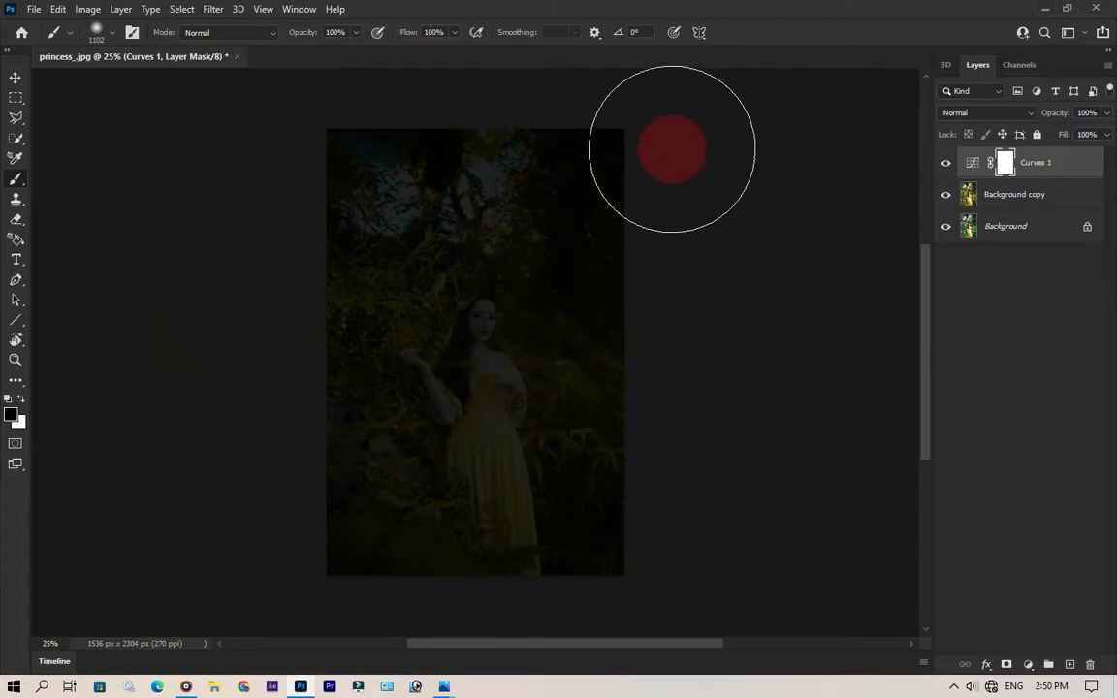
mouse_move(672, 148)
left_mouse_down()
mouse_move(506, 337)
mouse_move(678, 269)
mouse_move(616, 324)
mouse_move(606, 121)
mouse_move(615, 157)
left_mouse_up()
Reveal more of the scene at lower brush opacity and add an empty Layer 1.
left_click(340, 34)
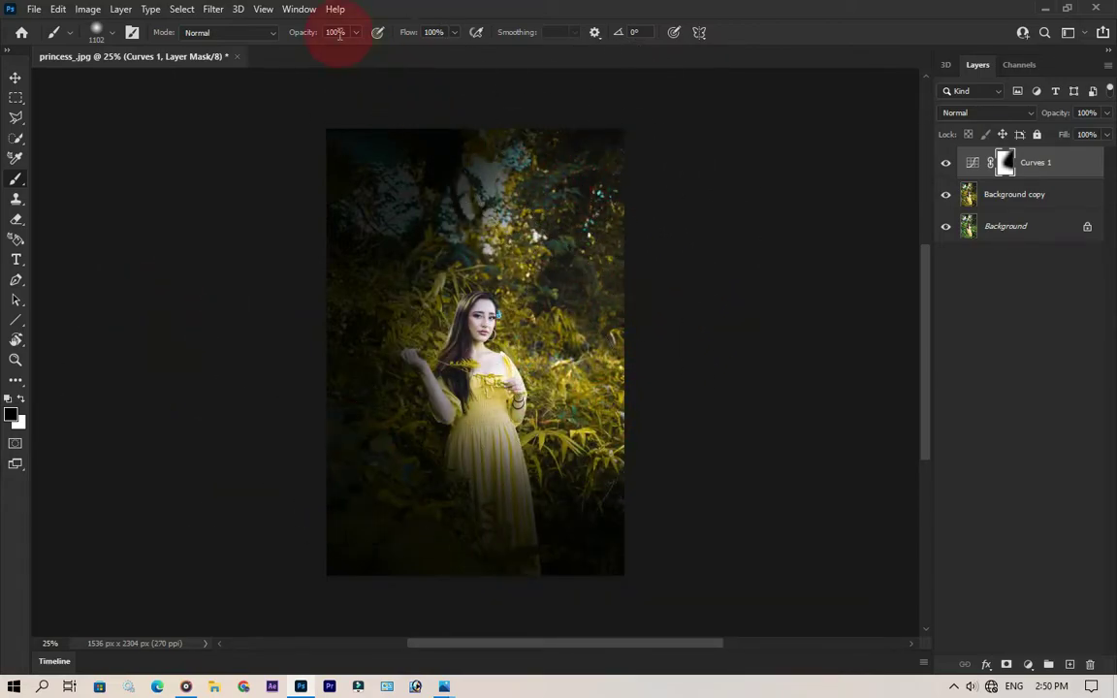
type("38")
mouse_move(449, 361)
left_mouse_down()
mouse_move(454, 499)
mouse_move(481, 476)
mouse_move(436, 449)
mouse_move(561, 249)
mouse_move(473, 187)
mouse_move(587, 257)
mouse_move(558, 150)
mouse_move(386, 187)
mouse_move(451, 407)
mouse_move(628, 500)
mouse_move(601, 394)
mouse_move(606, 180)
mouse_move(561, 298)
mouse_move(688, 124)
mouse_move(564, 287)
mouse_move(885, 270)
mouse_move(979, 512)
left_mouse_up()
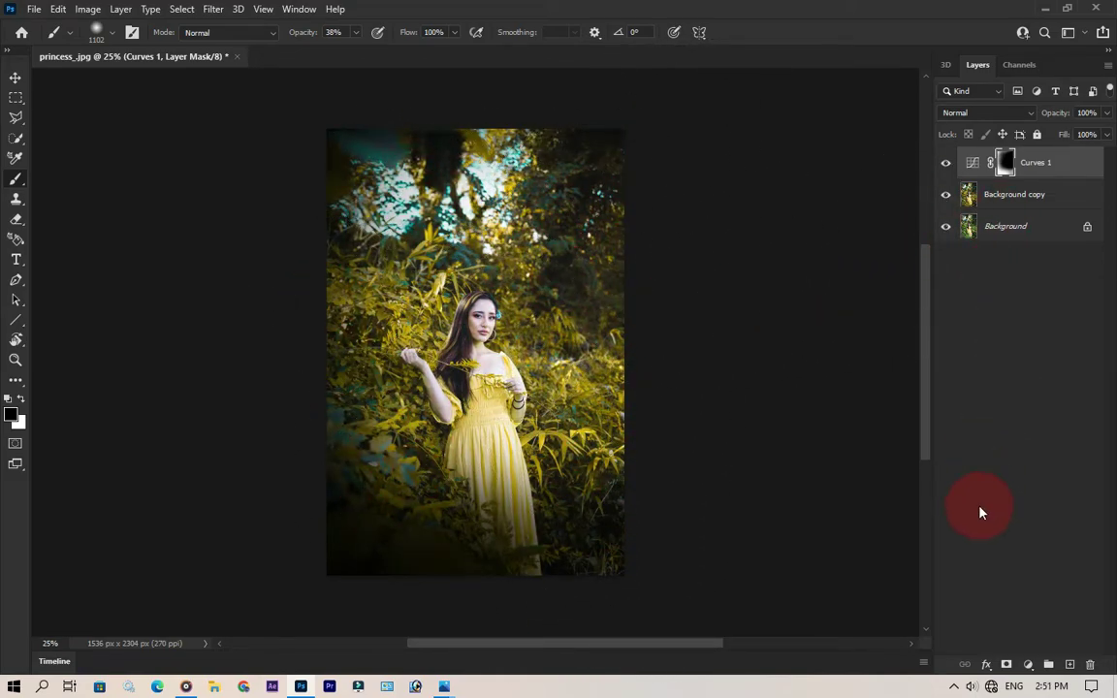
left_click(1070, 664)
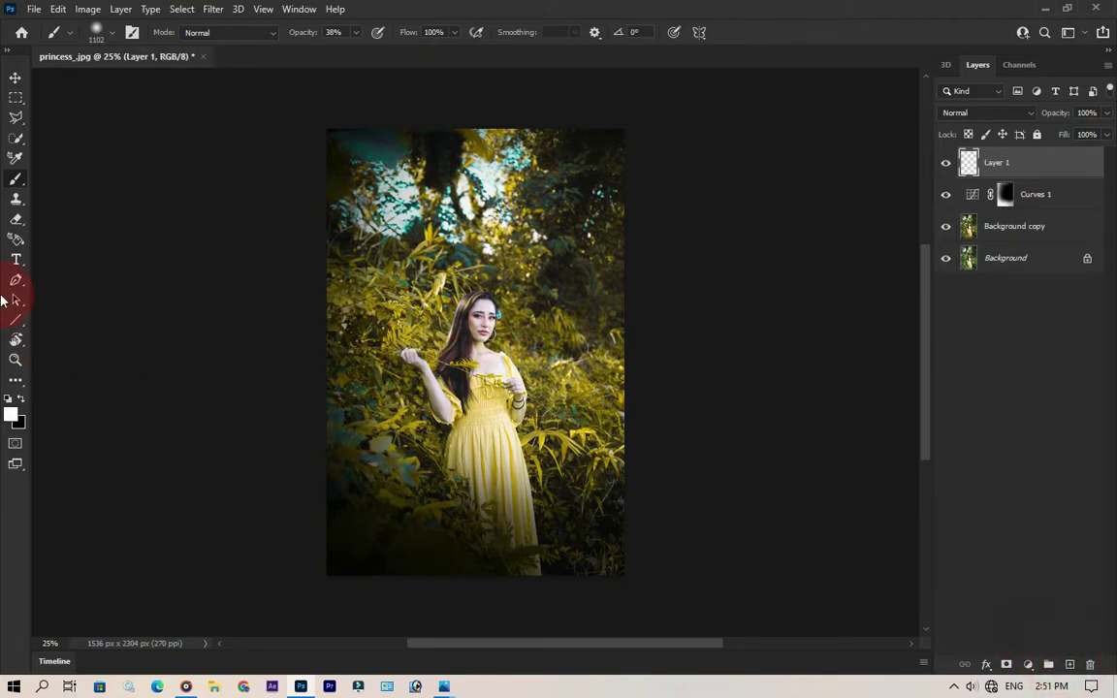
Paint a soft ffc400 yellow dab above the woman's head at 100% brush opacity.
left_click(20, 420)
mouse_move(440, 350)
left_mouse_down()
mouse_move(408, 344)
mouse_move(449, 375)
mouse_move(593, 399)
mouse_move(855, 375)
mouse_move(704, 412)
mouse_move(901, 340)
left_mouse_up()
left_click(1059, 332)
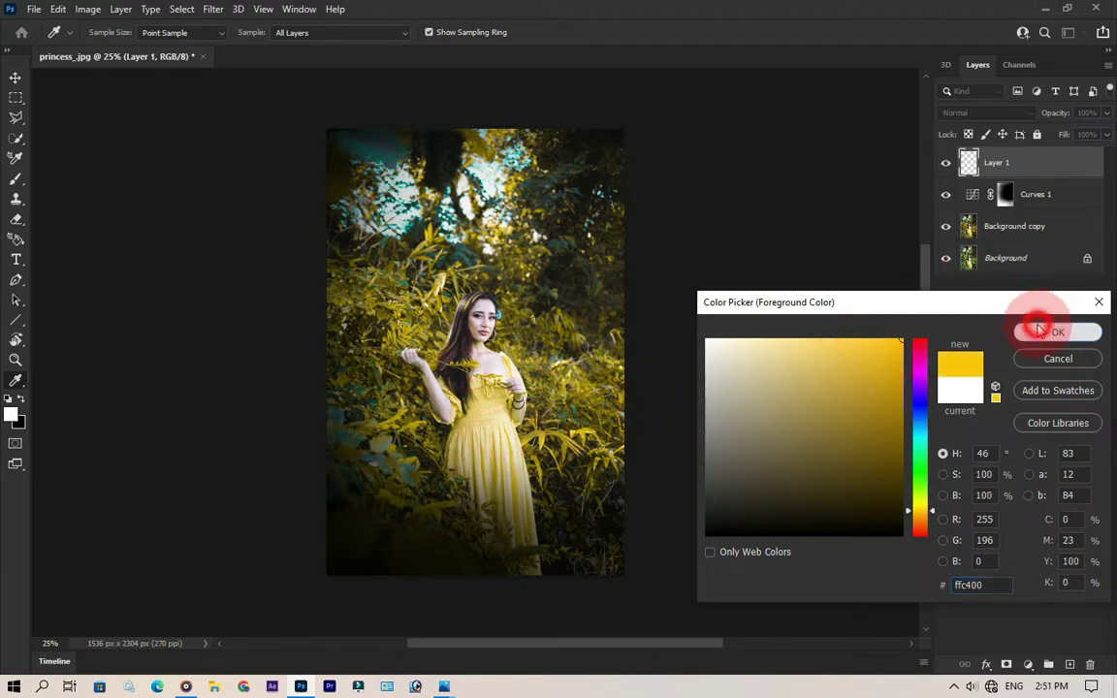
key("b")
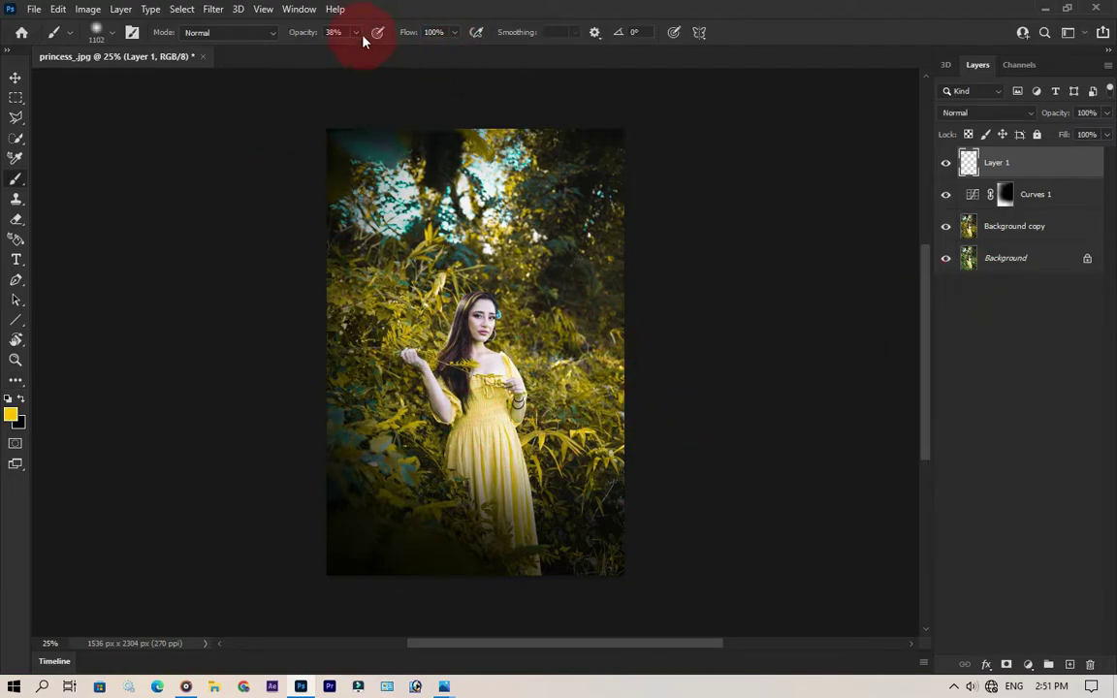
left_click_drag(372, 55, 404, 50)
left_click_drag(511, 224, 536, 237)
Free-transform the yellow glow and move it up and to the right.
key("ctrl+t")
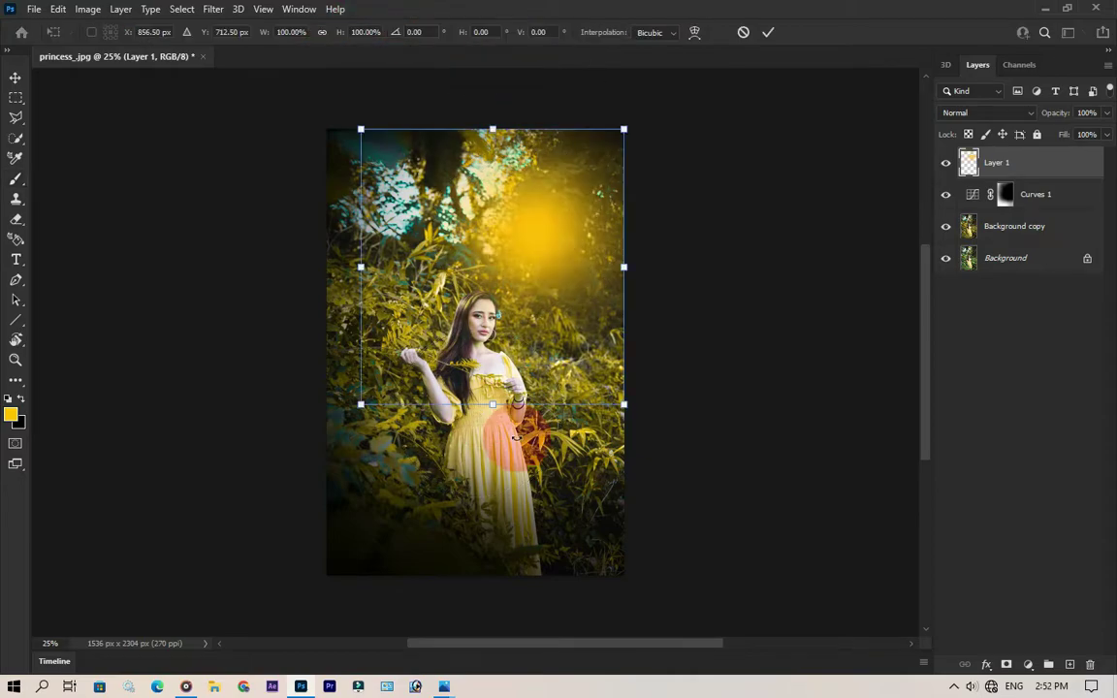
mouse_move(482, 417)
left_mouse_down()
mouse_move(497, 403)
mouse_move(503, 415)
left_mouse_up()
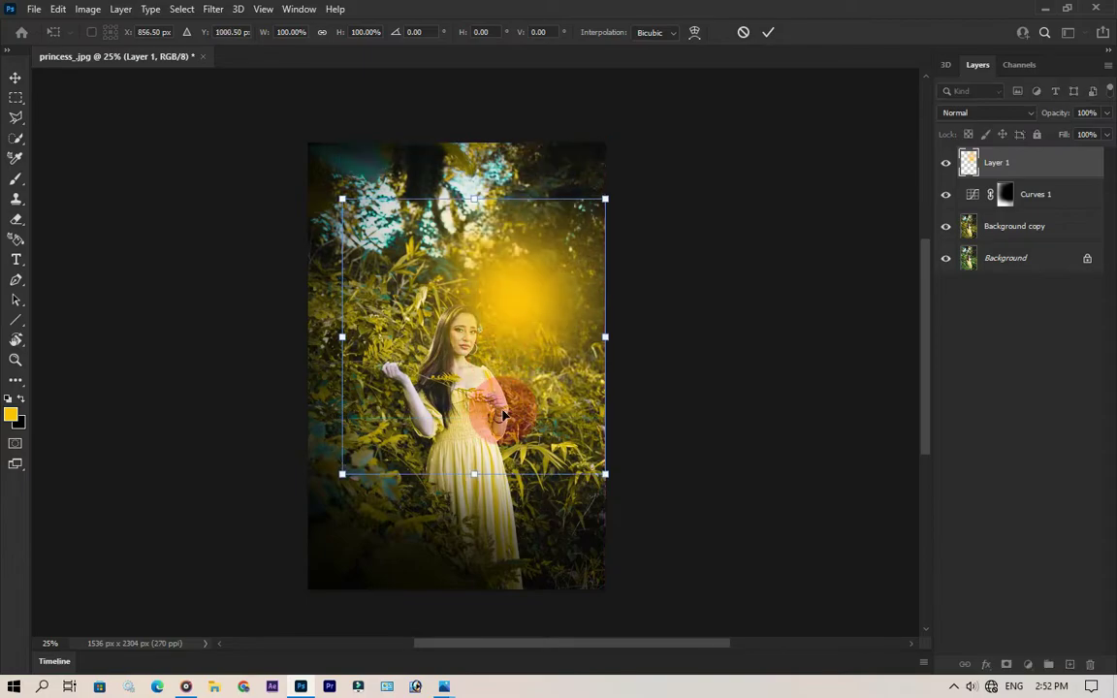
left_click_drag(341, 199, 382, 240)
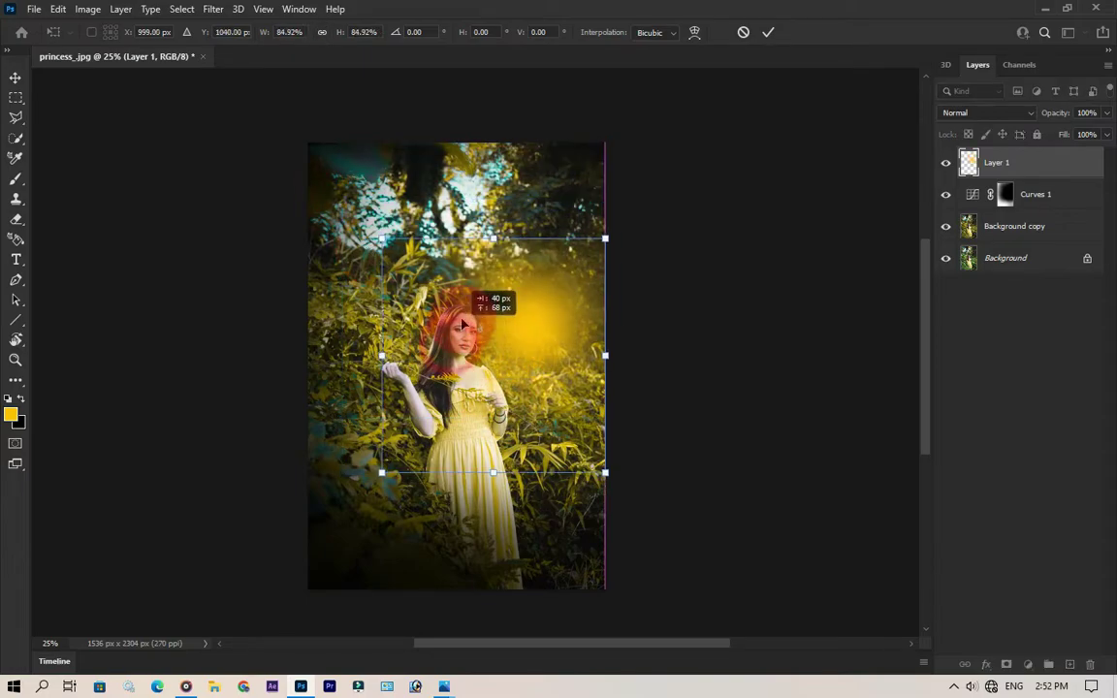
mouse_move(455, 348)
left_mouse_down()
mouse_move(503, 254)
mouse_move(330, 340)
left_mouse_up()
left_click_drag(438, 376, 320, 512)
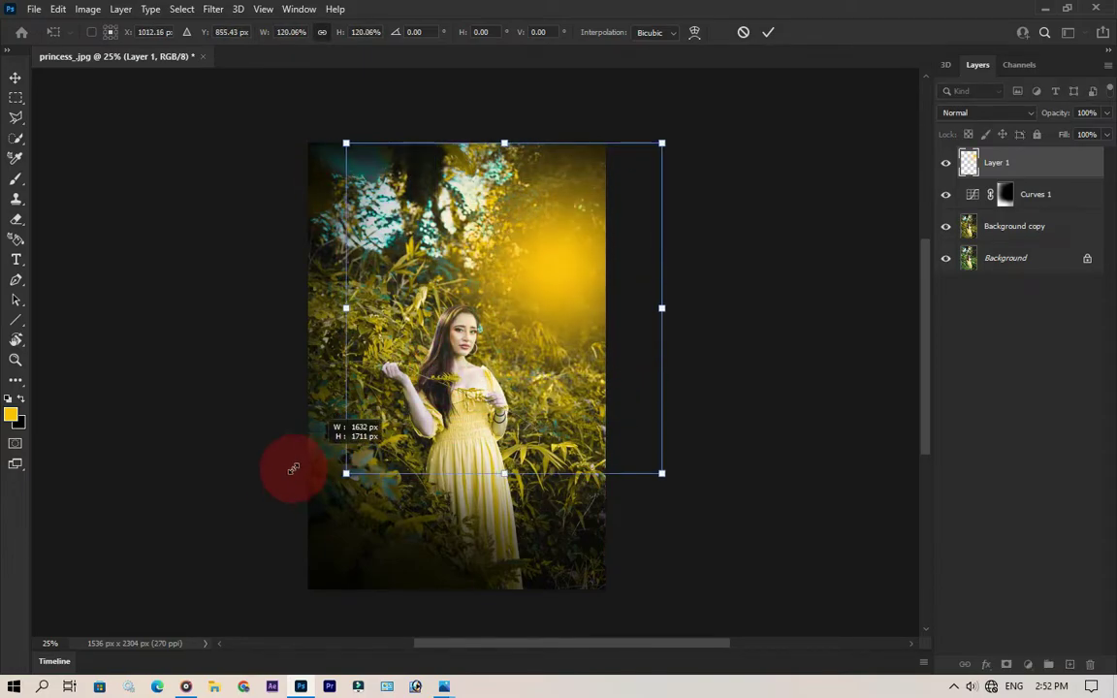
Scale the glow to about 250%, place it top-right, and commit.
mouse_move(467, 319)
left_mouse_down()
mouse_move(506, 352)
mouse_move(556, 361)
mouse_move(573, 329)
left_mouse_up()
mouse_move(424, 449)
left_mouse_down()
mouse_move(236, 638)
mouse_move(507, 346)
mouse_move(463, 307)
left_mouse_up()
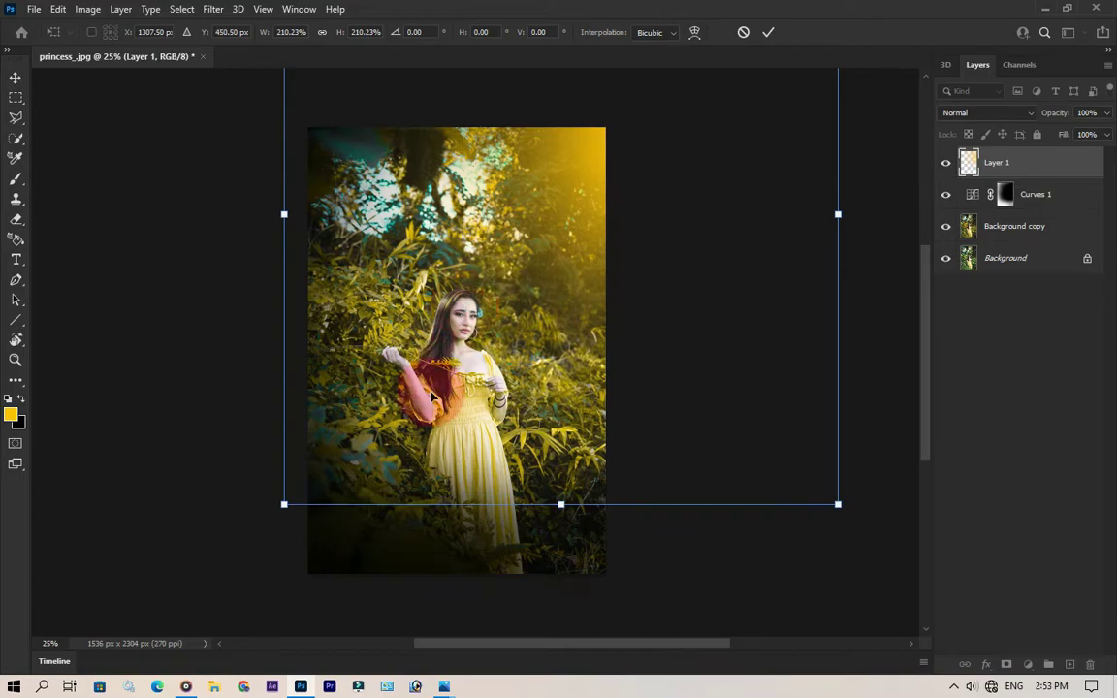
left_click_drag(283, 505, 178, 613)
left_click_drag(339, 449, 402, 407)
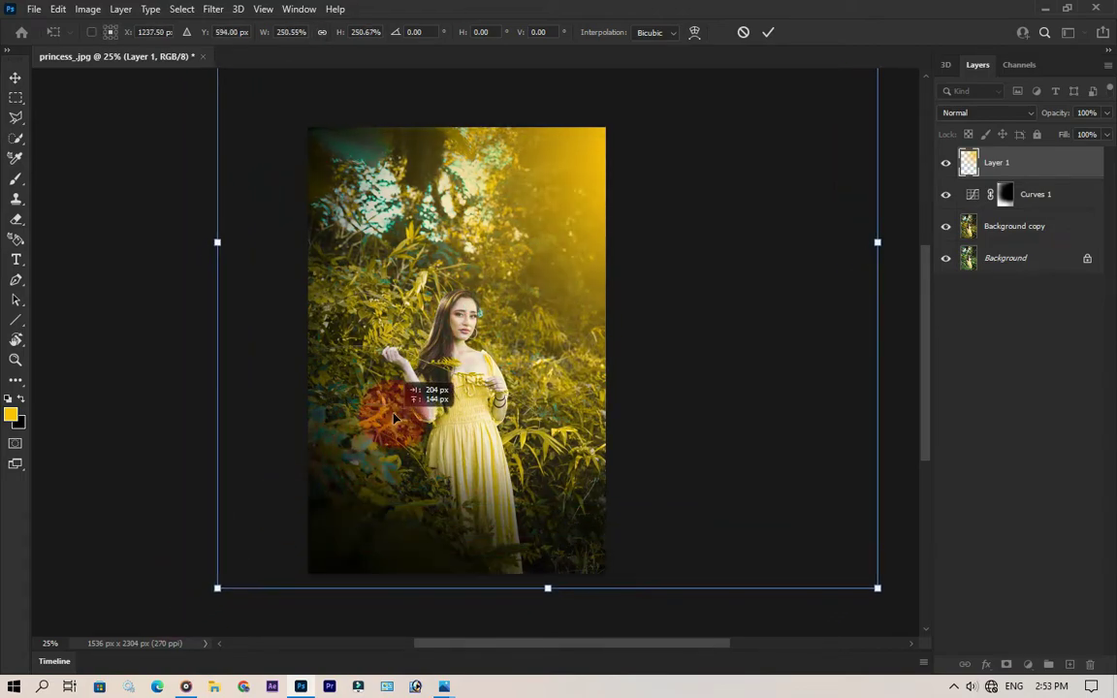
left_click(768, 32)
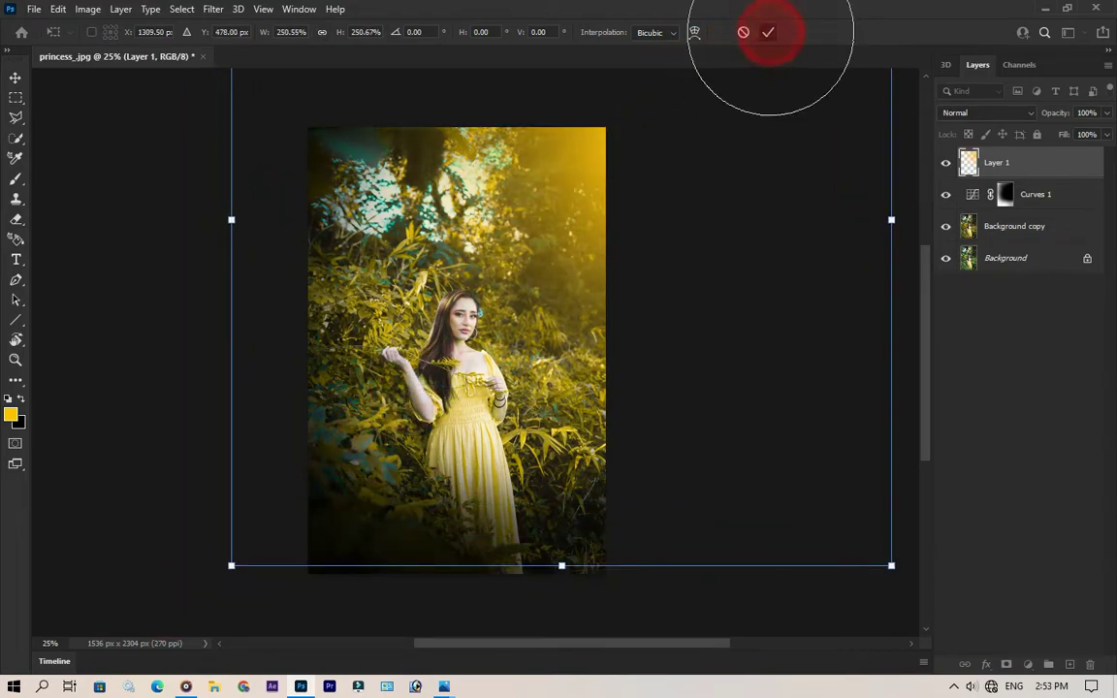
left_click(1014, 183)
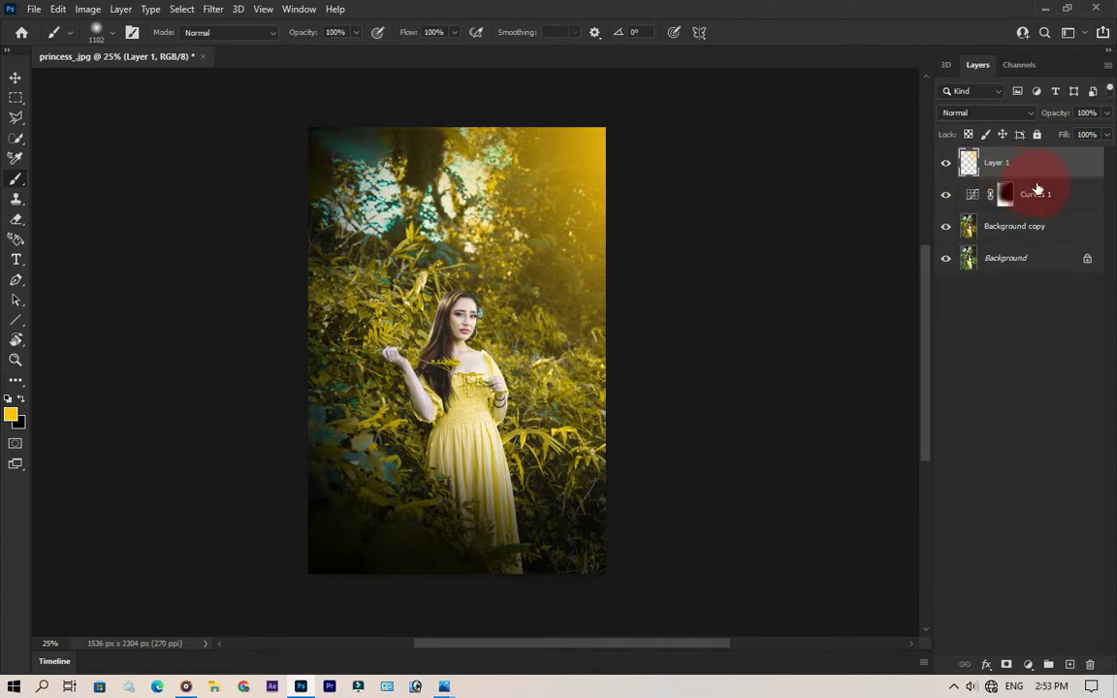
Undo an accidental clip and restack Curves 1 above Layer 1.
left_click(1044, 182, "alt")
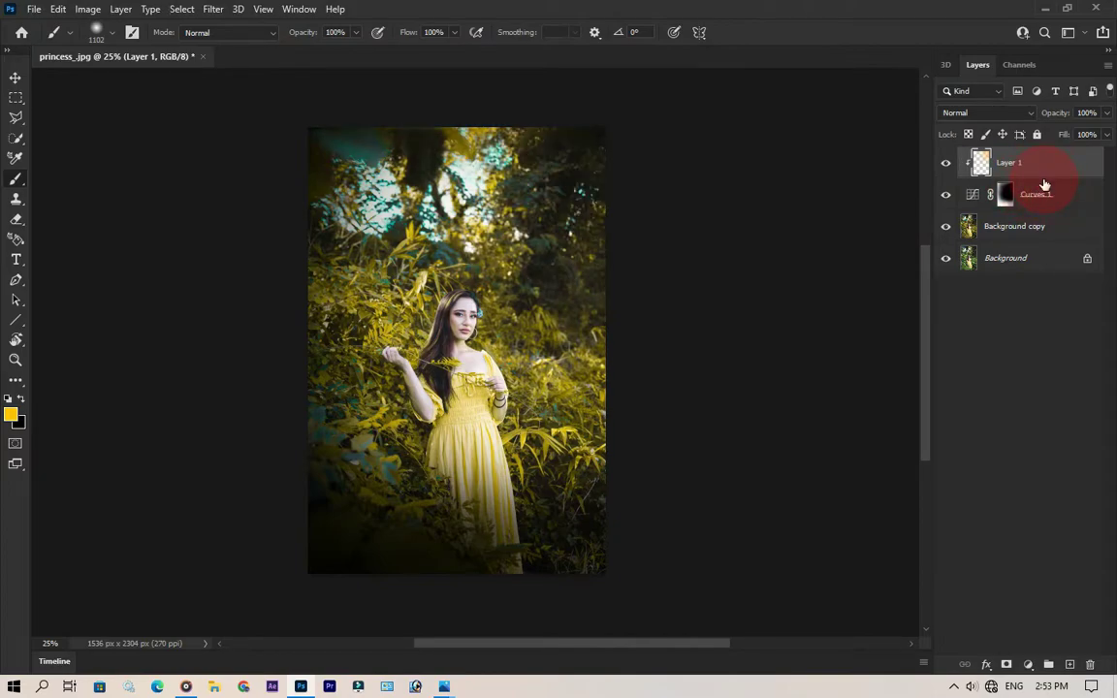
key("ctrl+z")
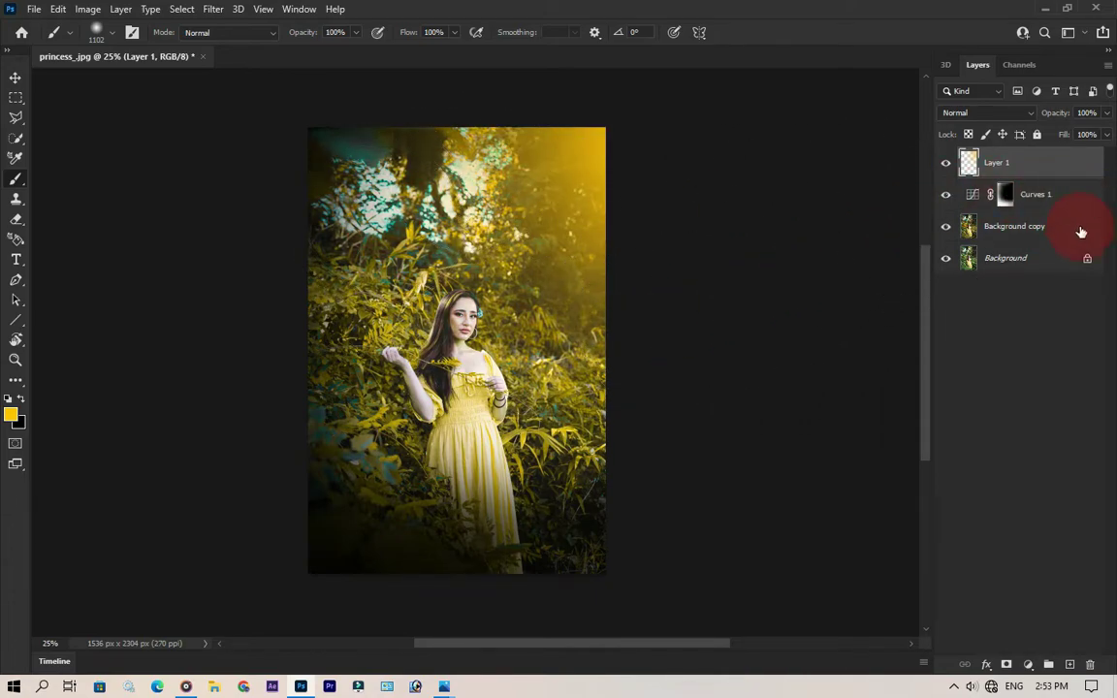
left_click_drag(1042, 196, 1031, 158)
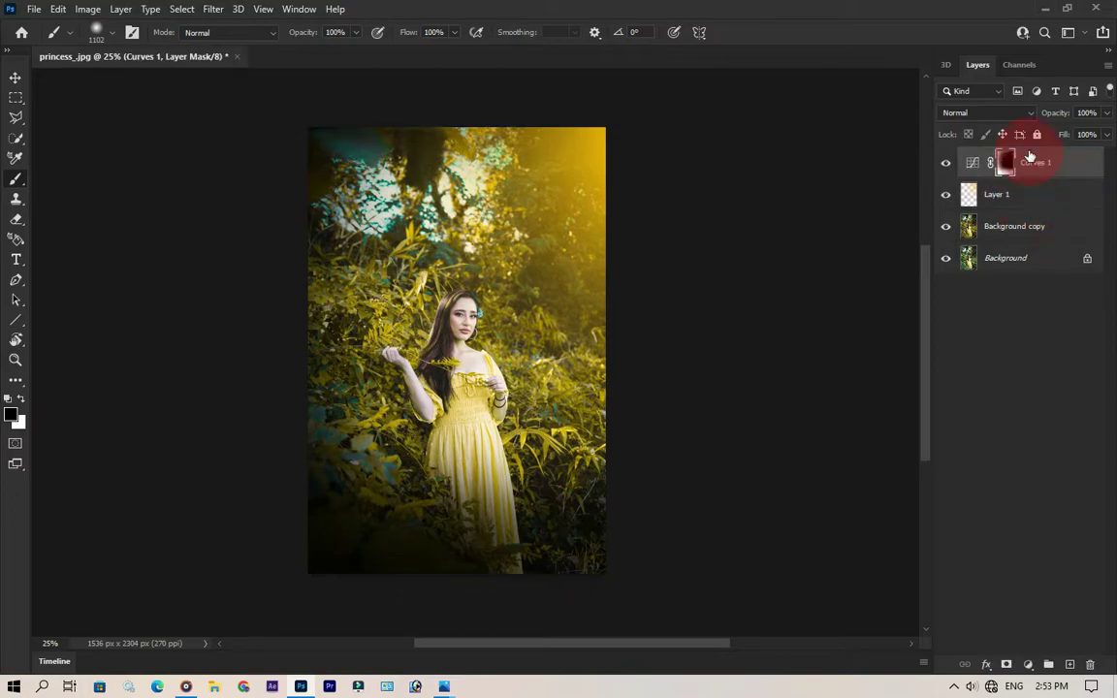